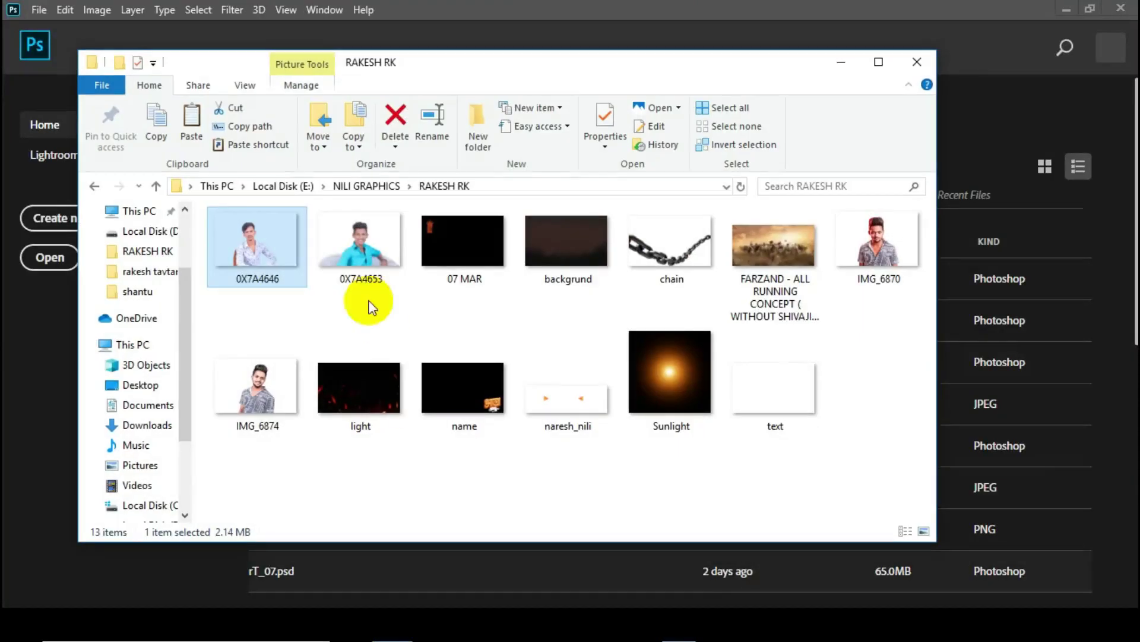
# Open the backgrund image from the RAKESH RK folder in Photoshop as the base document
pyautogui.click(492, 76)
pyautogui.moveTo(583, 71); pyautogui.dragTo(857, 76)
pyautogui.click(840, 249)
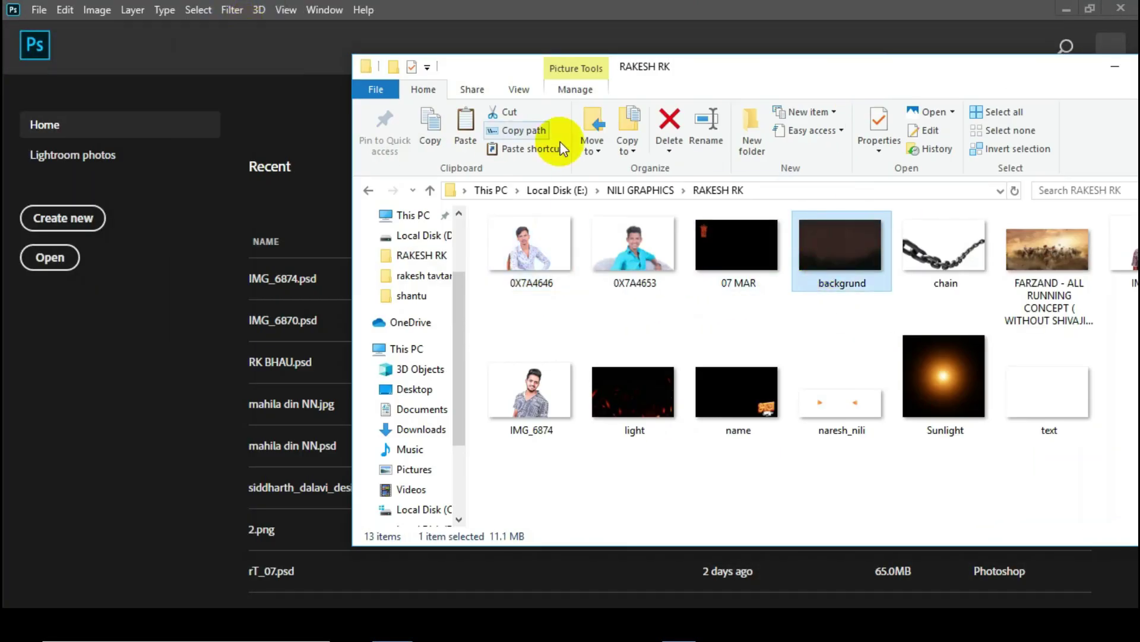
pyautogui.moveTo(814, 76); pyautogui.dragTo(662, 109)
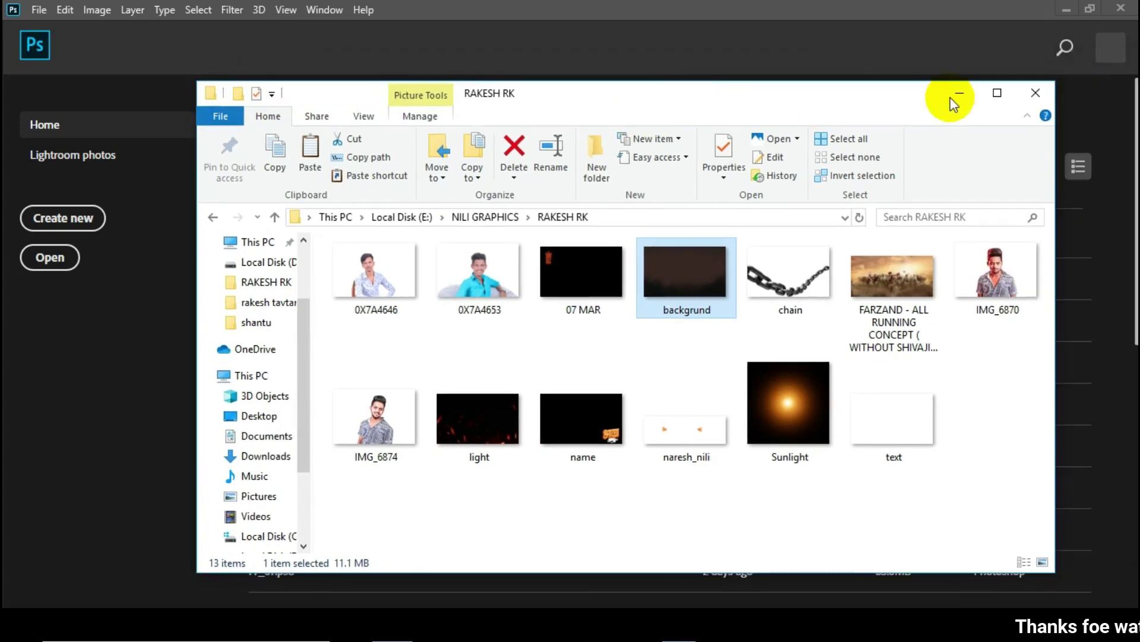
pyautogui.click(962, 91)
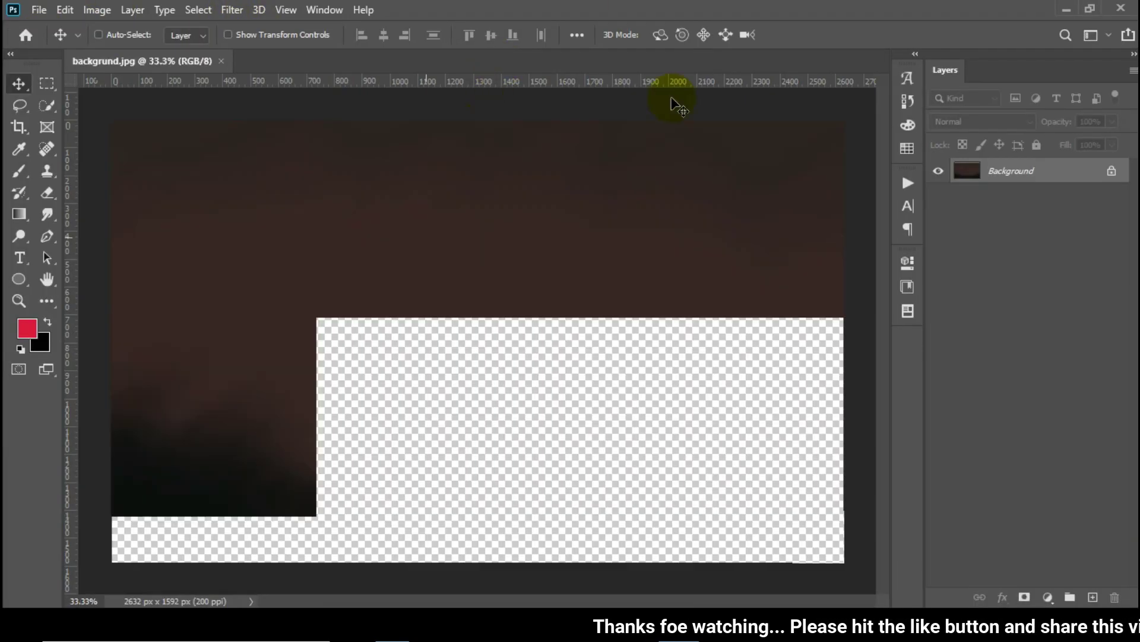
pyautogui.click(18, 300)
pyautogui.rightClick(416, 249)
pyautogui.click(440, 259)
pyautogui.click(19, 83)
pyautogui.scroll(-2, 379, 312)
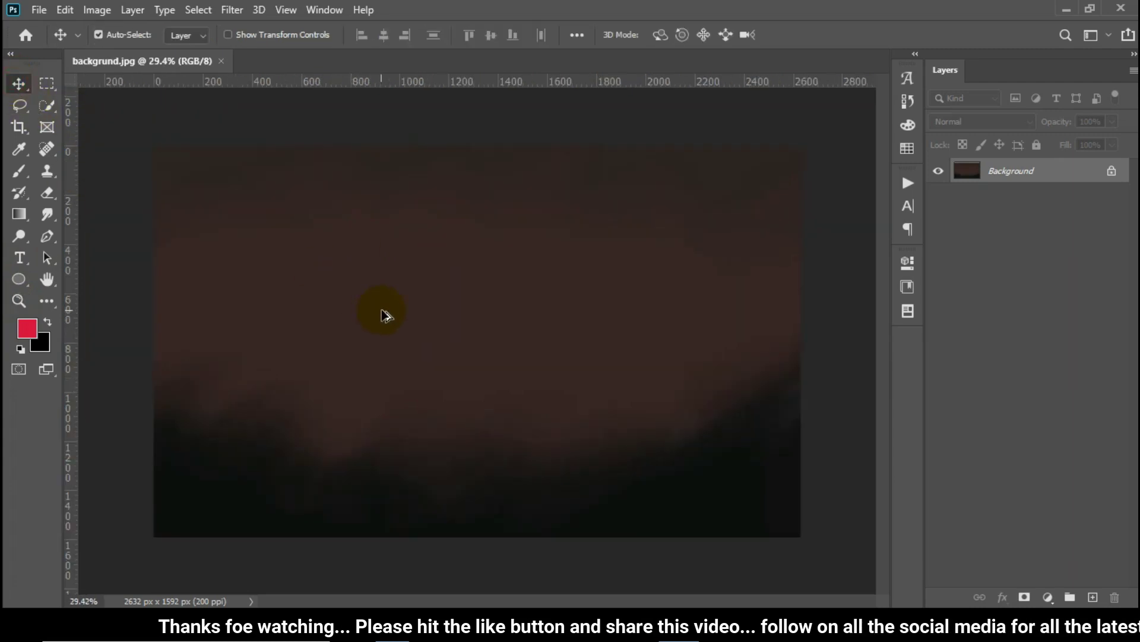
# Place the FARZAND warriors image over the backgrund canvas, enlarged to cover it fully, and rasterize its layer
pyautogui.hotkey('alt', 'Tab')
pyautogui.moveTo(894, 279); pyautogui.dragTo(232, 420)
pyautogui.scroll(-2, 375, 381)
pyautogui.moveTo(721, 469); pyautogui.dragTo(863, 533)
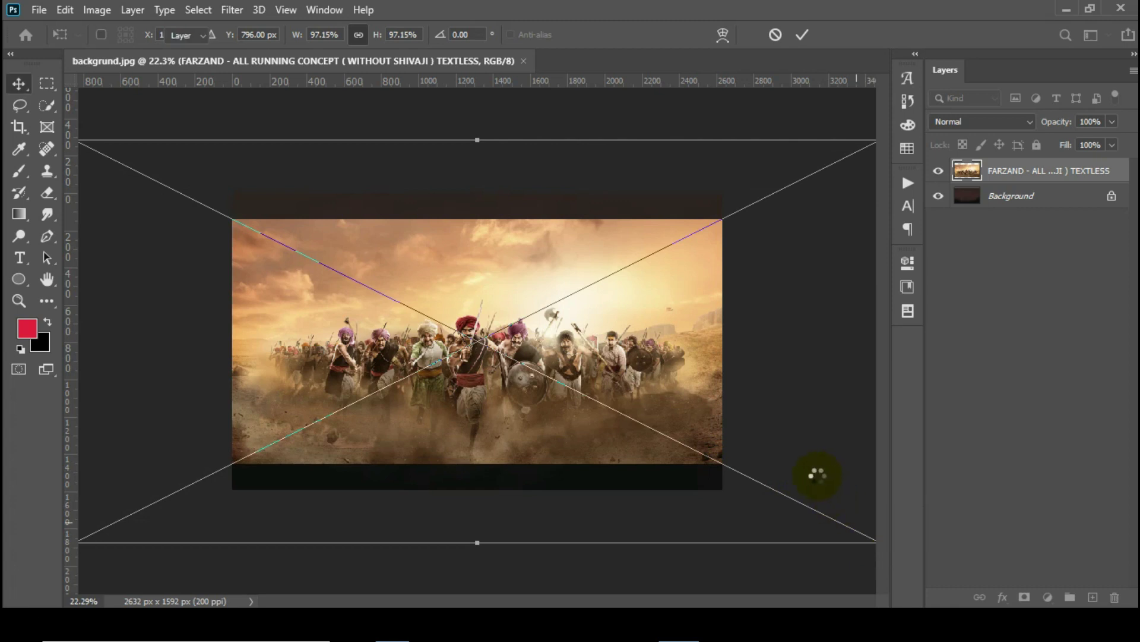
pyautogui.press('Return')
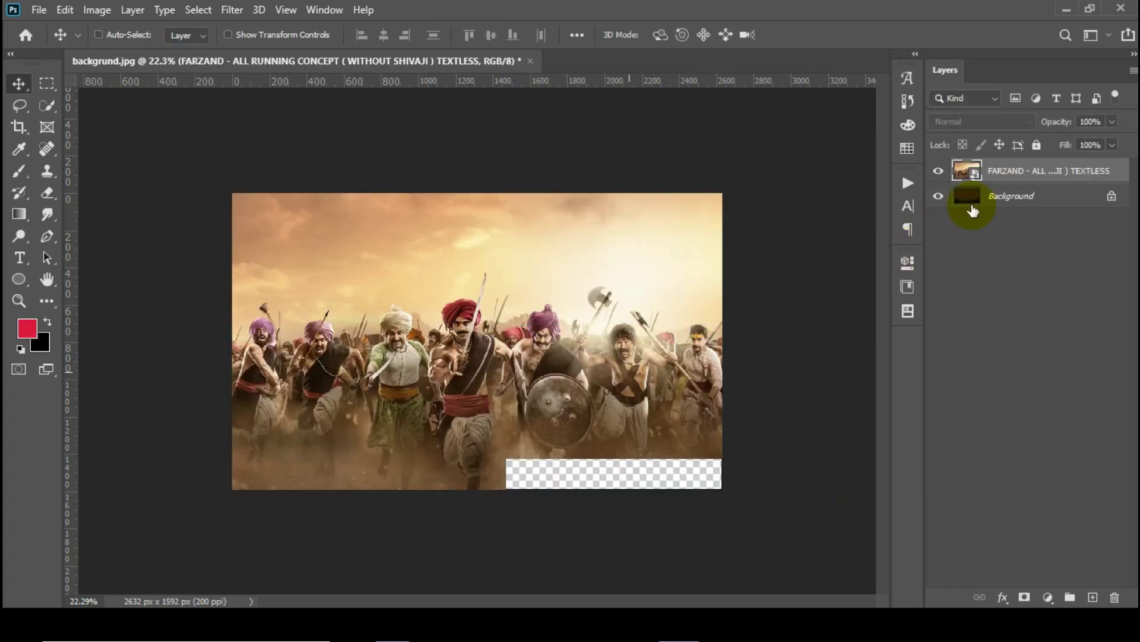
pyautogui.rightClick(1004, 173)
pyautogui.click(820, 310)
# Free-transform the FARZAND layer, scaling it up proportionally about its centre to about 122%
pyautogui.hotkey('ctrl', '-')
pyautogui.hotkey('ctrl', '-')
pyautogui.hotkey('ctrl', 't')
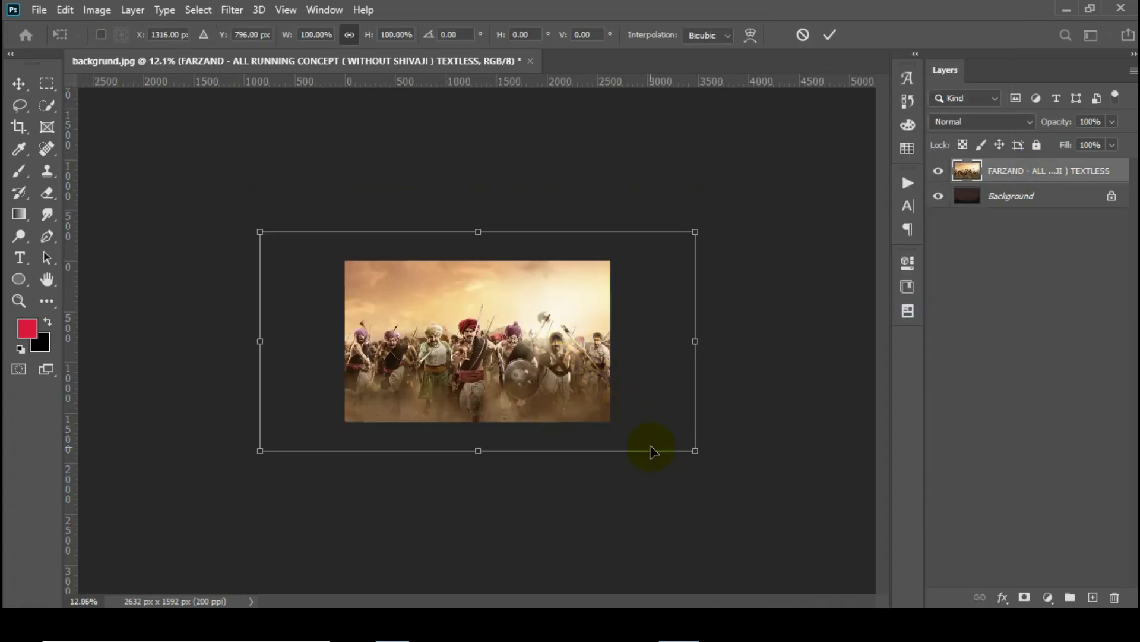
pyautogui.moveTo(697, 450); pyautogui.dragTo(739, 473)
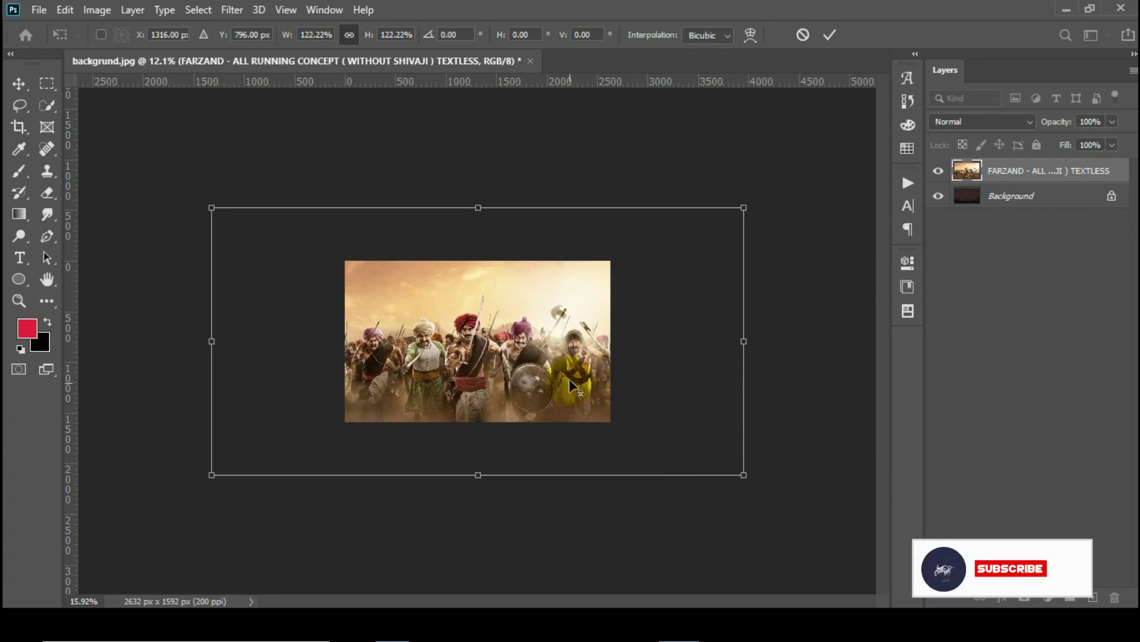
pyautogui.hotkey('ctrl', '+')
# Shift the warriors image up until its lower edge meets the canvas edge, enlarge it to about 130%, and apply the transform
pyautogui.moveTo(537, 327); pyautogui.dragTo(538, 284)
pyautogui.press('Up')
pyautogui.press('Up')
pyautogui.press('Up')
pyautogui.press('Up')
pyautogui.press('Up')
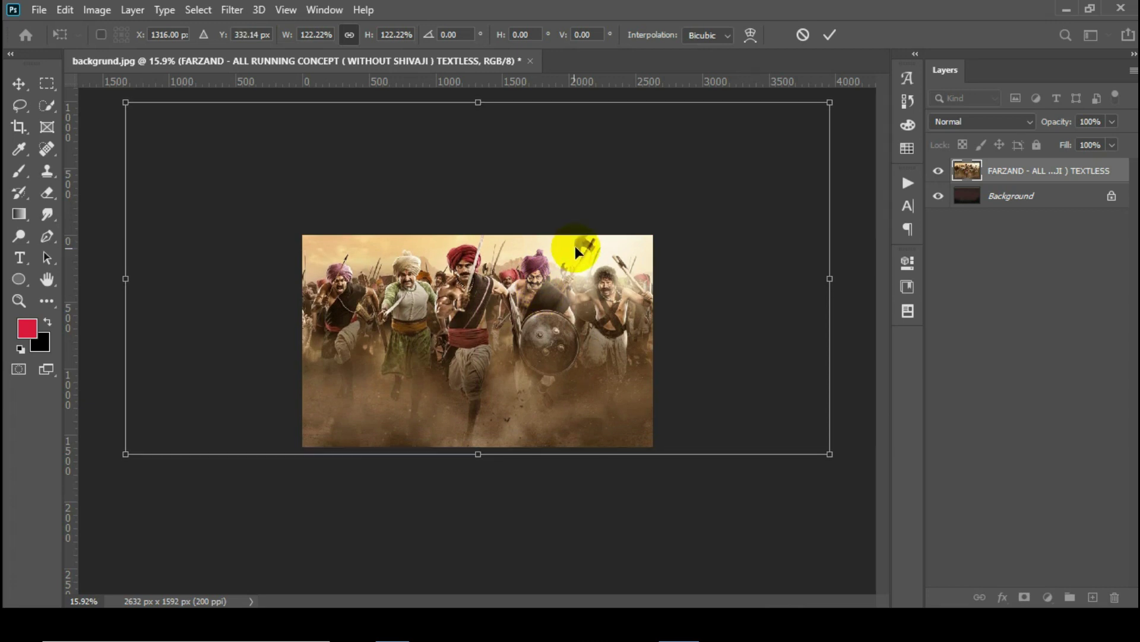
pyautogui.moveTo(575, 246); pyautogui.dragTo(622, 262)
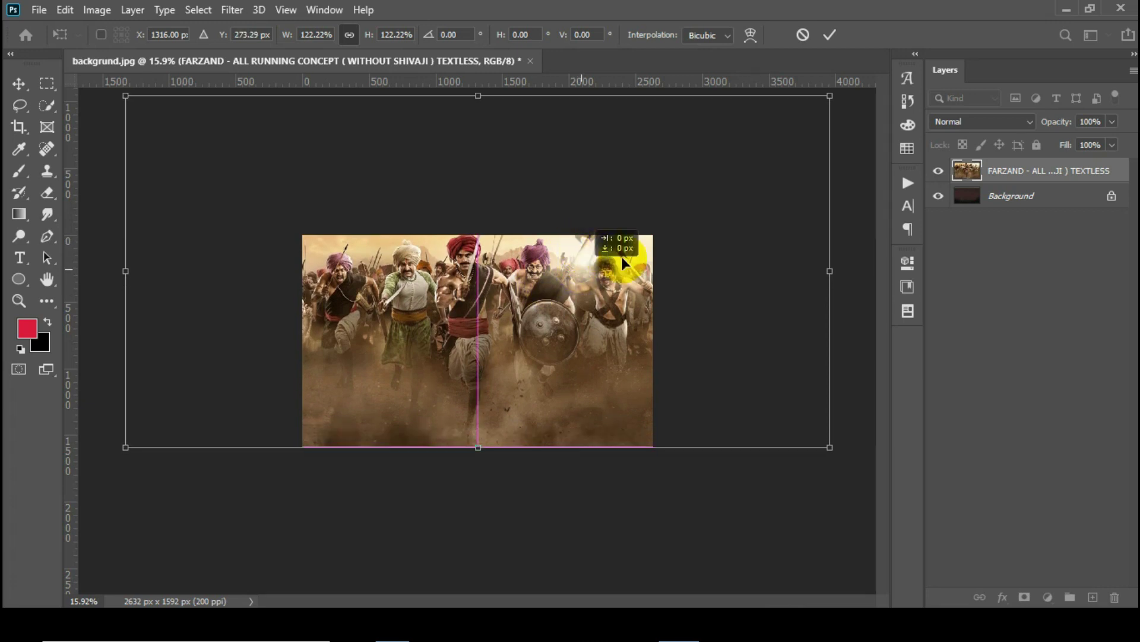
pyautogui.moveTo(830, 449)
pyautogui.mouseDown()
pyautogui.moveTo(856, 460)
pyautogui.moveTo(828, 433)
pyautogui.mouseUp()
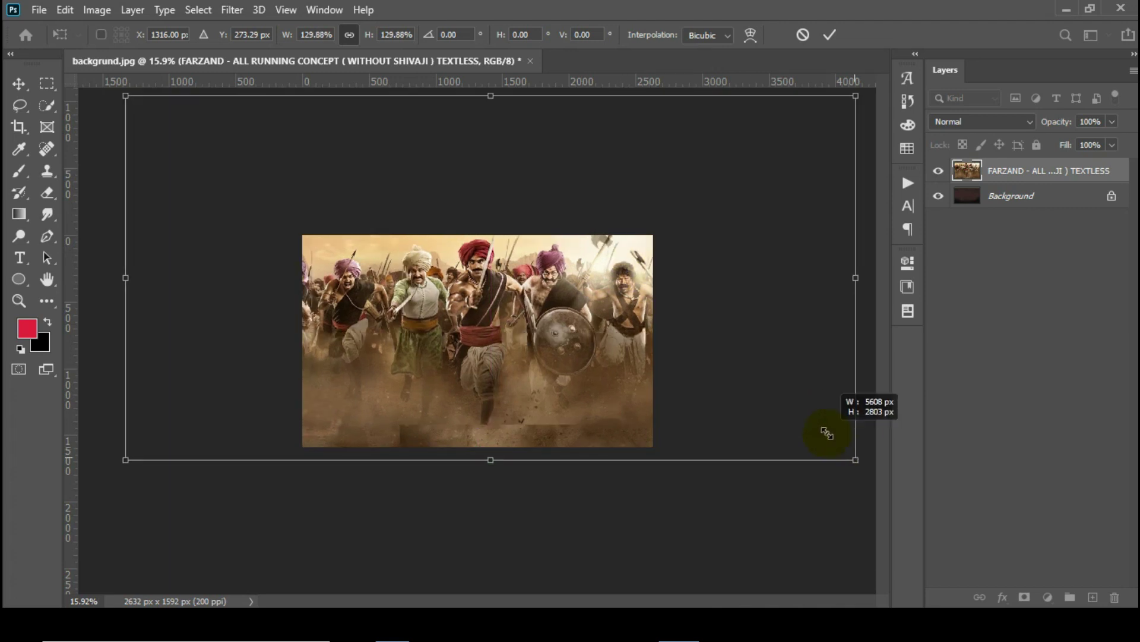
pyautogui.press('Return')
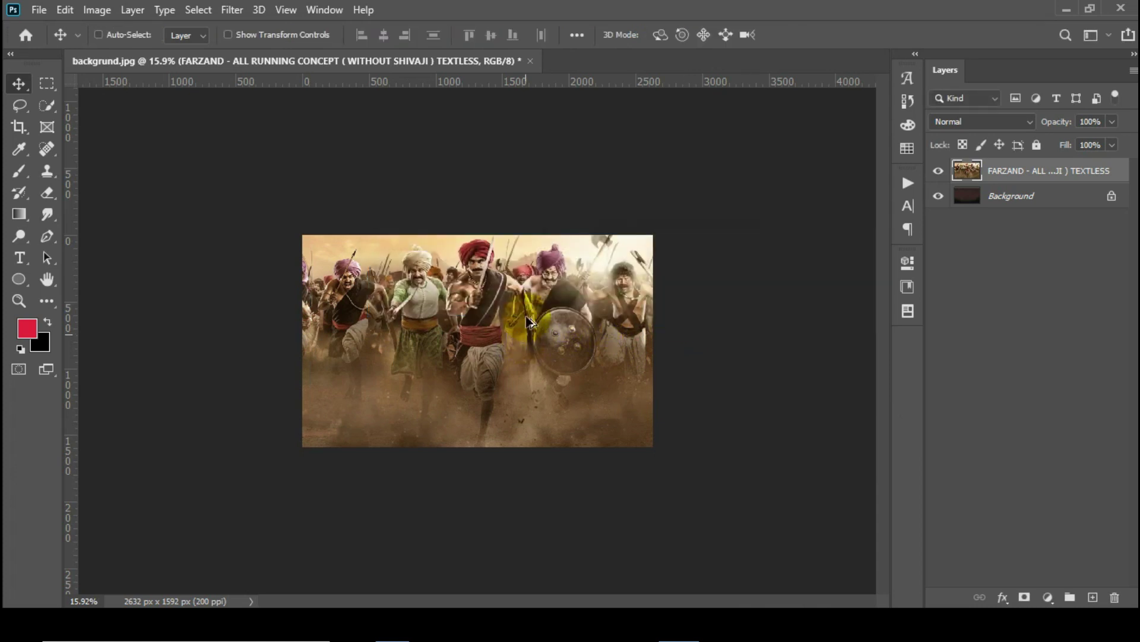
# Move the warriors layer straight up by about 54 px
pyautogui.scroll(2, 528, 320)
pyautogui.scroll(1, 514, 295)
pyautogui.keyDown('ctrl'); pyautogui.click(649, 202); pyautogui.keyUp('ctrl')
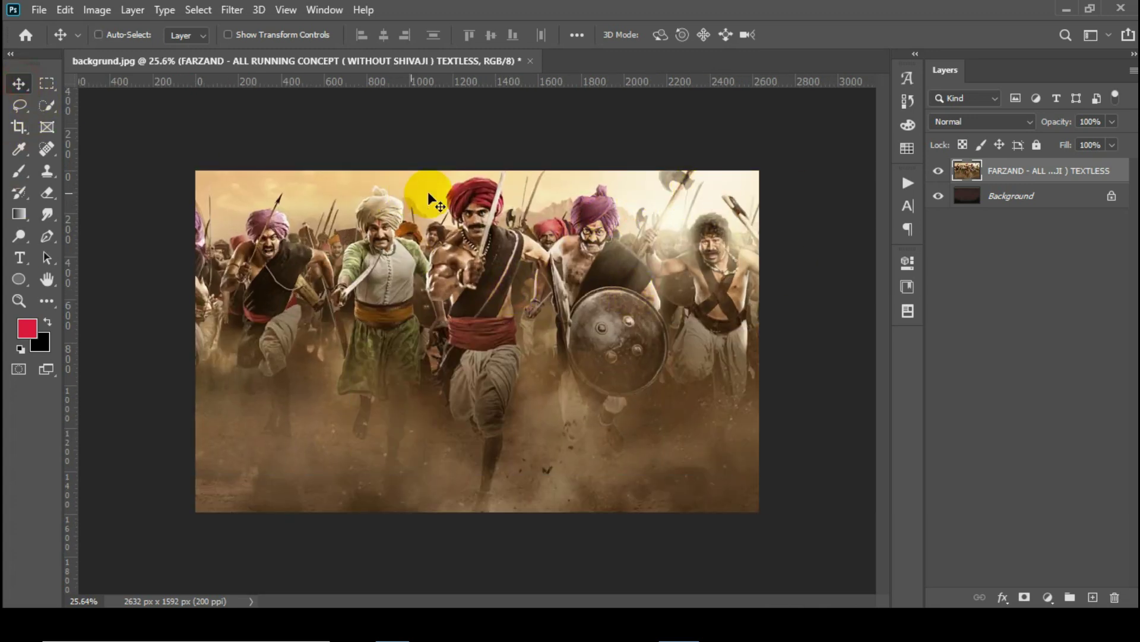
pyautogui.moveTo(679, 182); pyautogui.dragTo(679, 177)
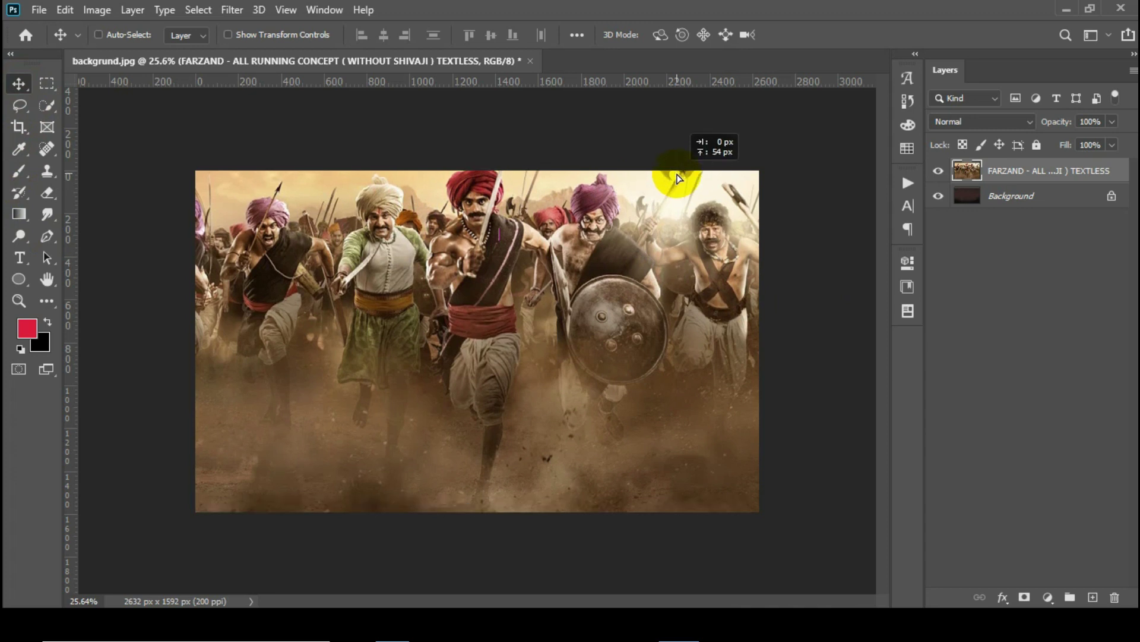
# Set the warriors layer's blend mode to Overlay and add a duplicate of it at 54% opacity
pyautogui.click(980, 122)
pyautogui.click(942, 326)
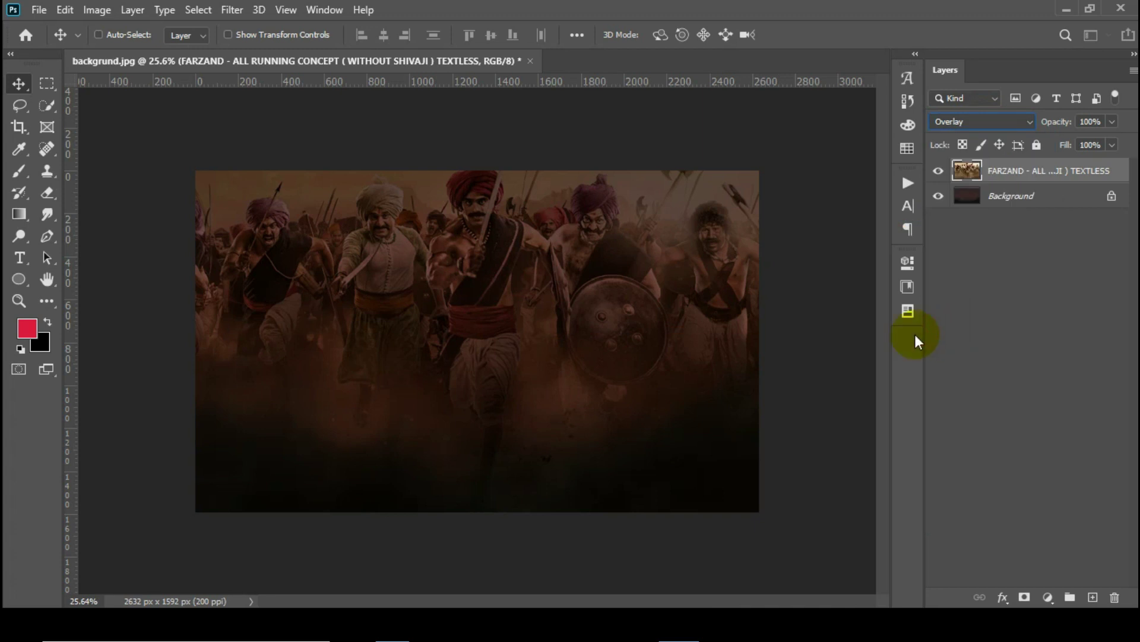
pyautogui.hotkey('ctrl', 'j')
pyautogui.moveTo(1036, 125); pyautogui.dragTo(1016, 118)
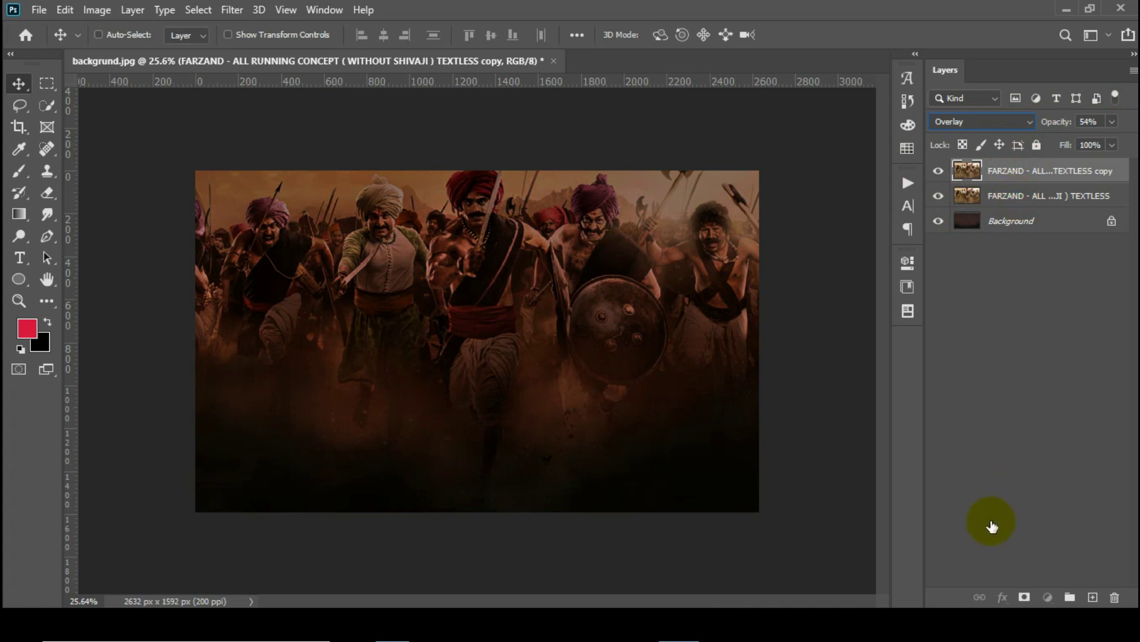
# Group the two FARZAND layers and name the group 1
pyautogui.keyDown('ctrl'); pyautogui.click(1019, 196); pyautogui.keyUp('ctrl')
pyautogui.click(1069, 598)
pyautogui.doubleClick(1000, 172)
pyautogui.write('1')
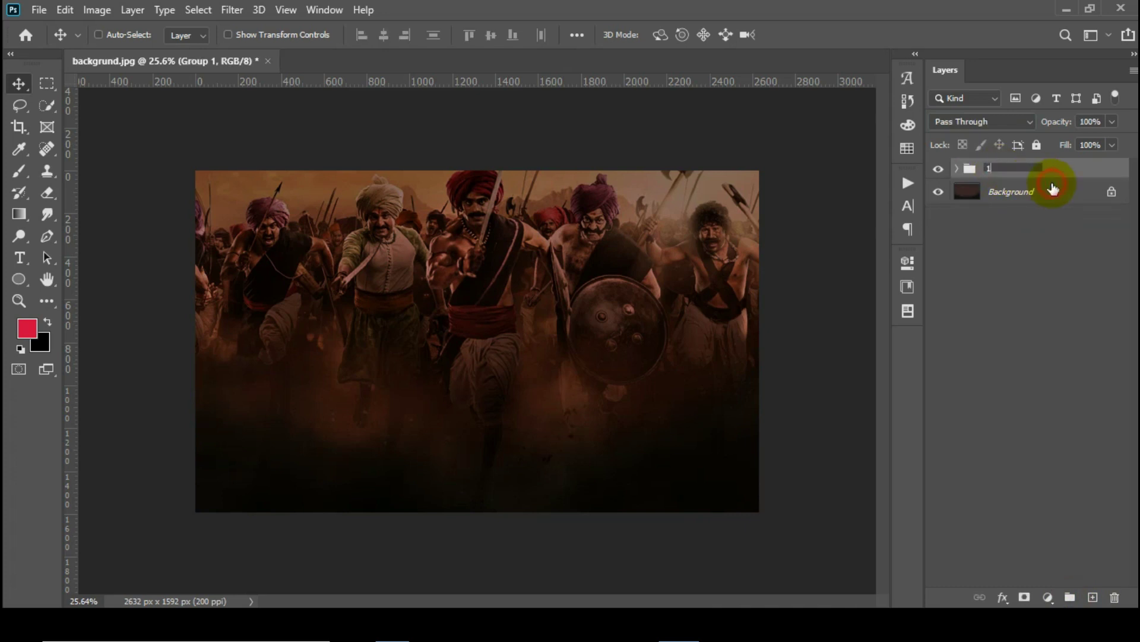
pyautogui.click(1052, 189)
# Place the IMG_6870 portrait from the RAKESH RK folder into the document at its default size
pyautogui.click(395, 617)
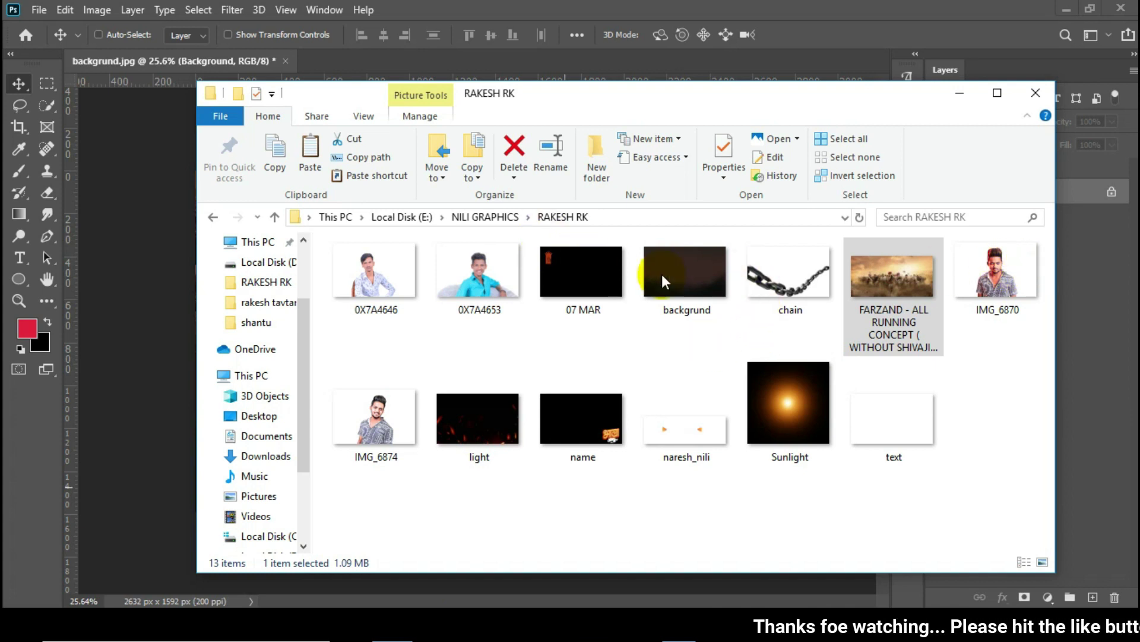
pyautogui.press('Right')
pyautogui.moveTo(636, 104); pyautogui.dragTo(642, 112)
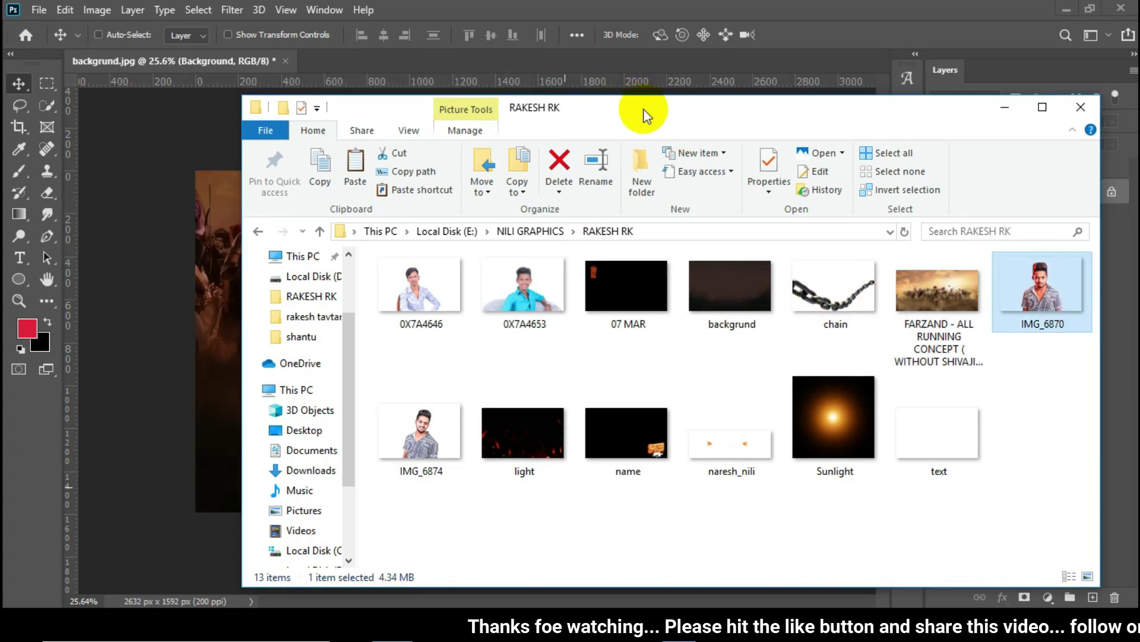
pyautogui.moveTo(1031, 278); pyautogui.dragTo(216, 290)
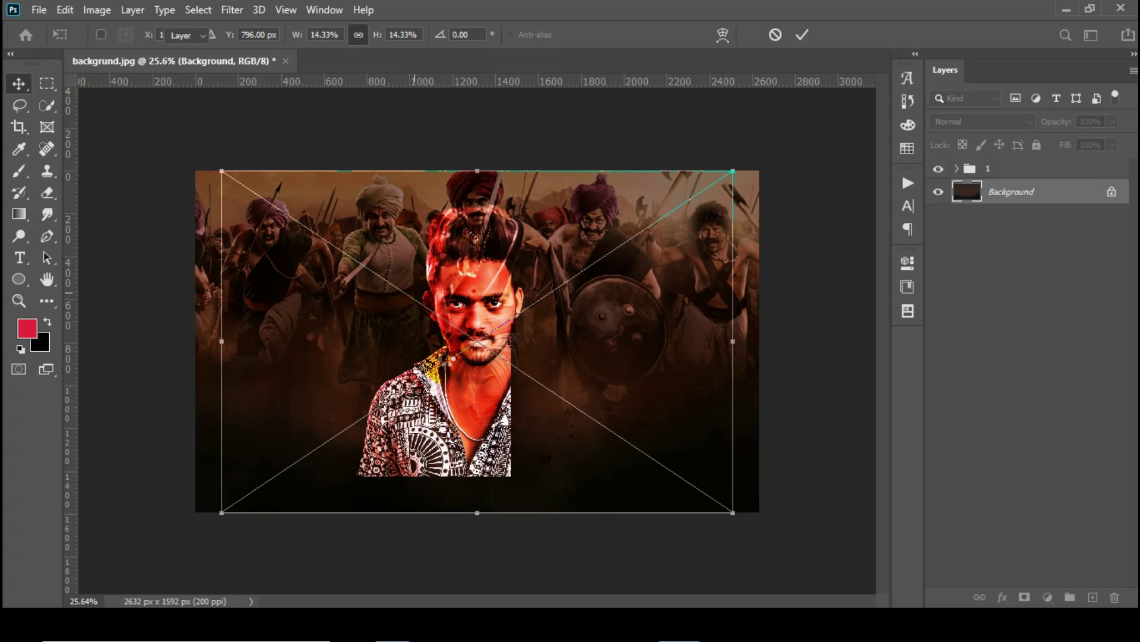
pyautogui.press('Return')
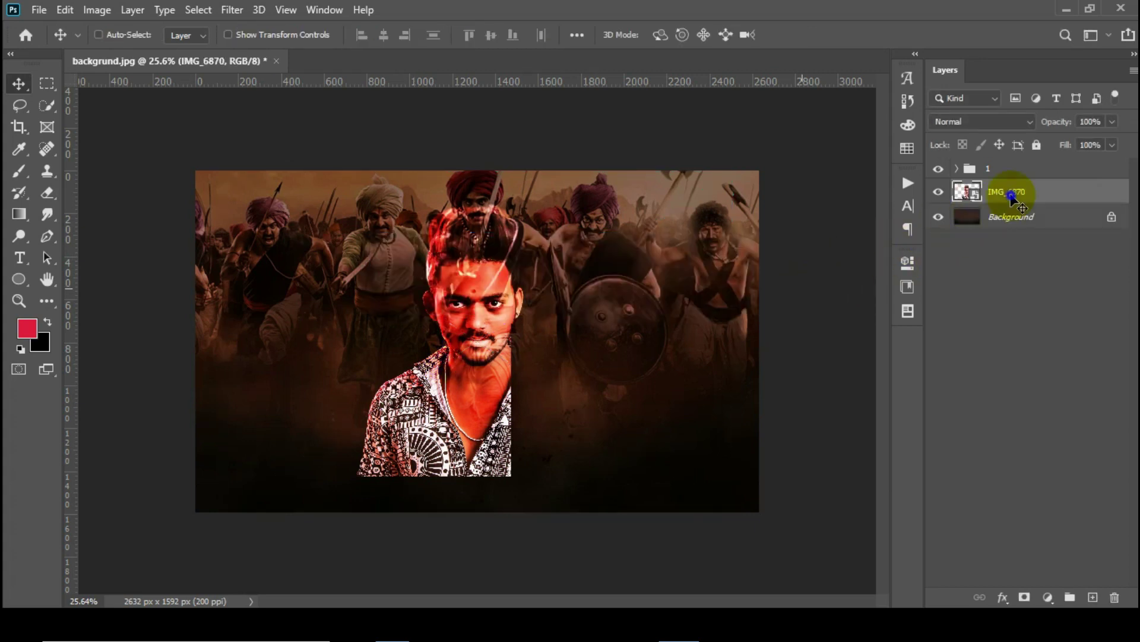
# Rasterize the IMG_6870 layer and move it above group 1
pyautogui.rightClick(1010, 191)
pyautogui.click(827, 309)
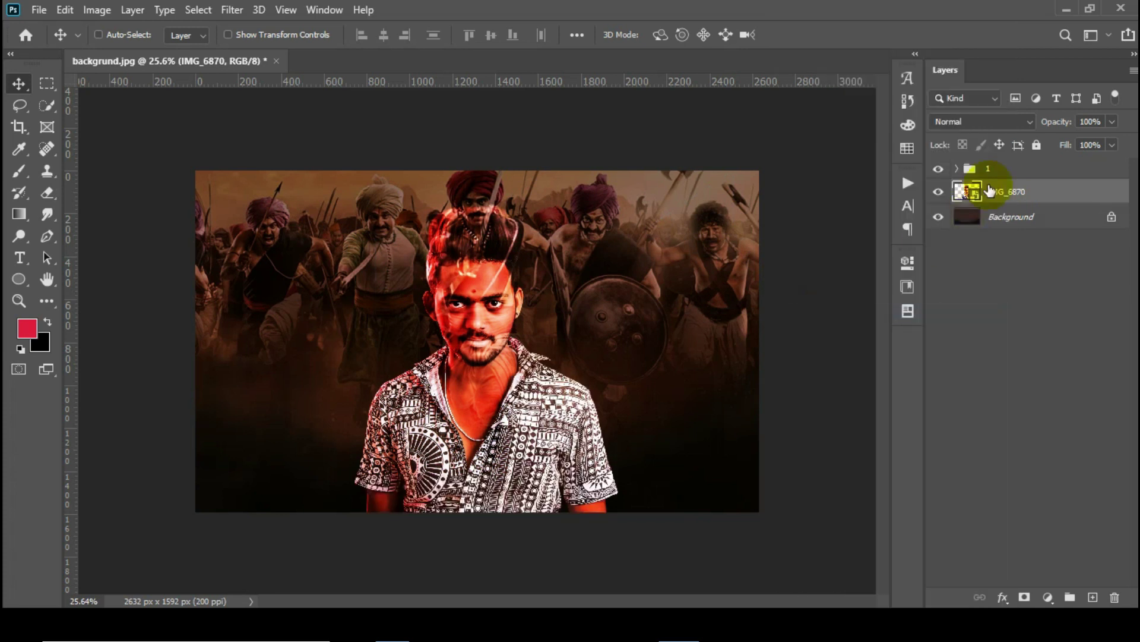
pyautogui.moveTo(995, 198); pyautogui.dragTo(989, 167)
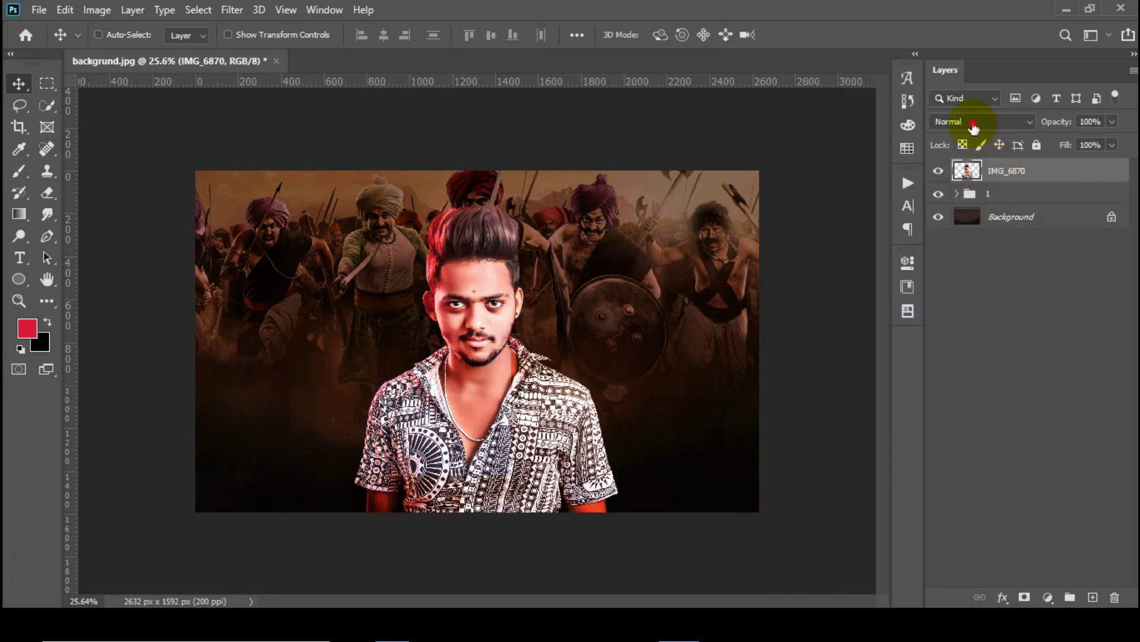
# Set the IMG_6870 layer to Luminosity and move the portrait to the left part of the canvas, slightly upward
pyautogui.click(971, 123)
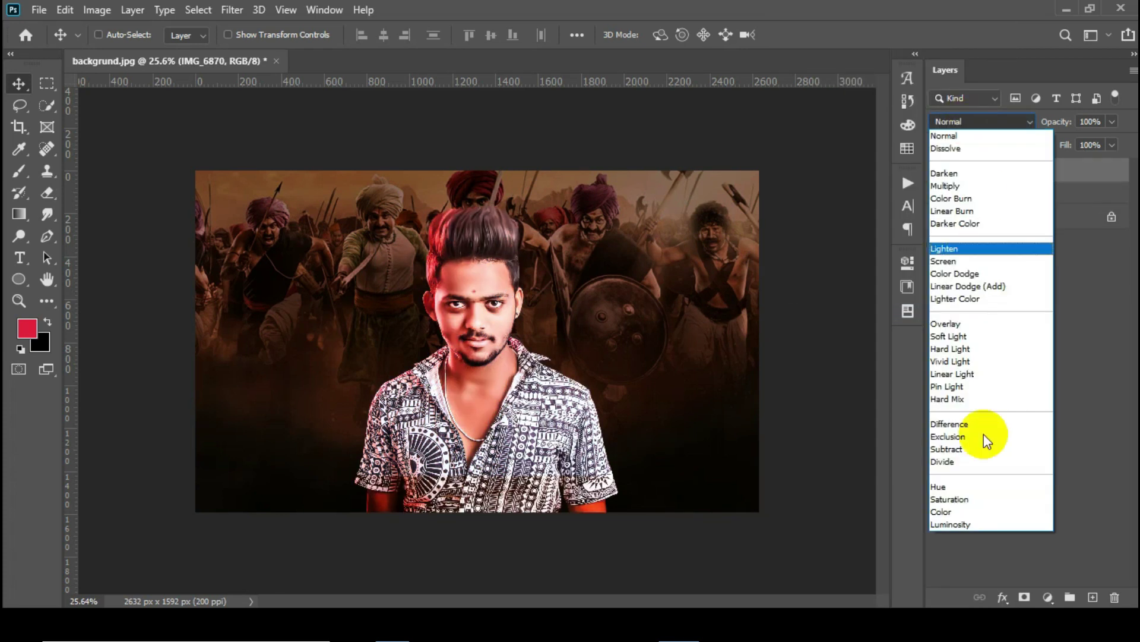
pyautogui.click(955, 522)
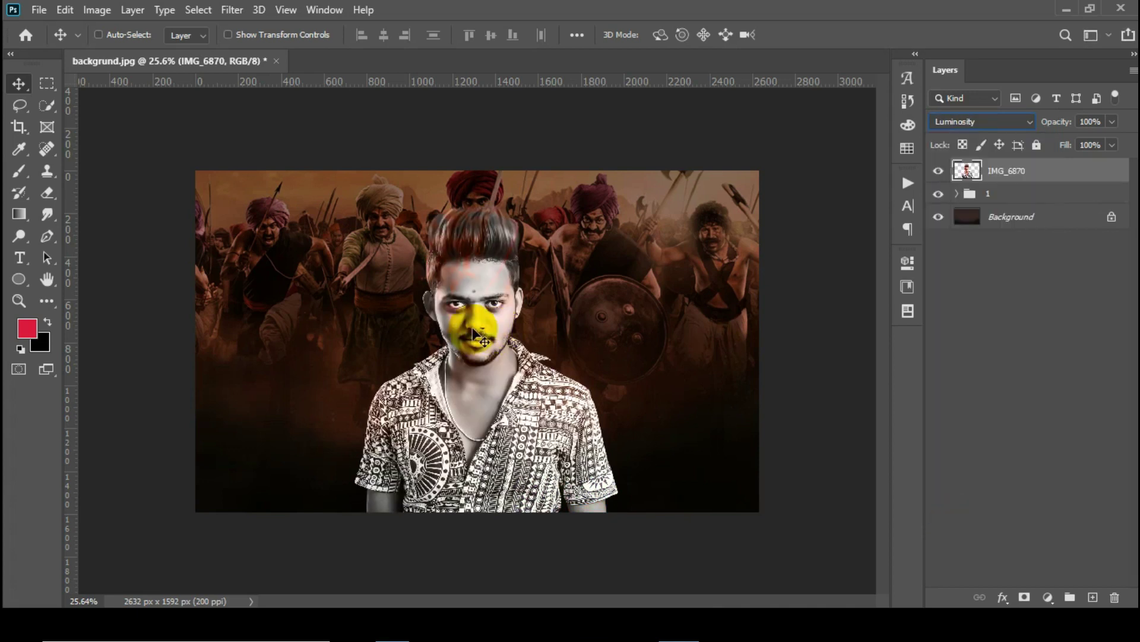
pyautogui.moveTo(443, 312); pyautogui.dragTo(336, 303)
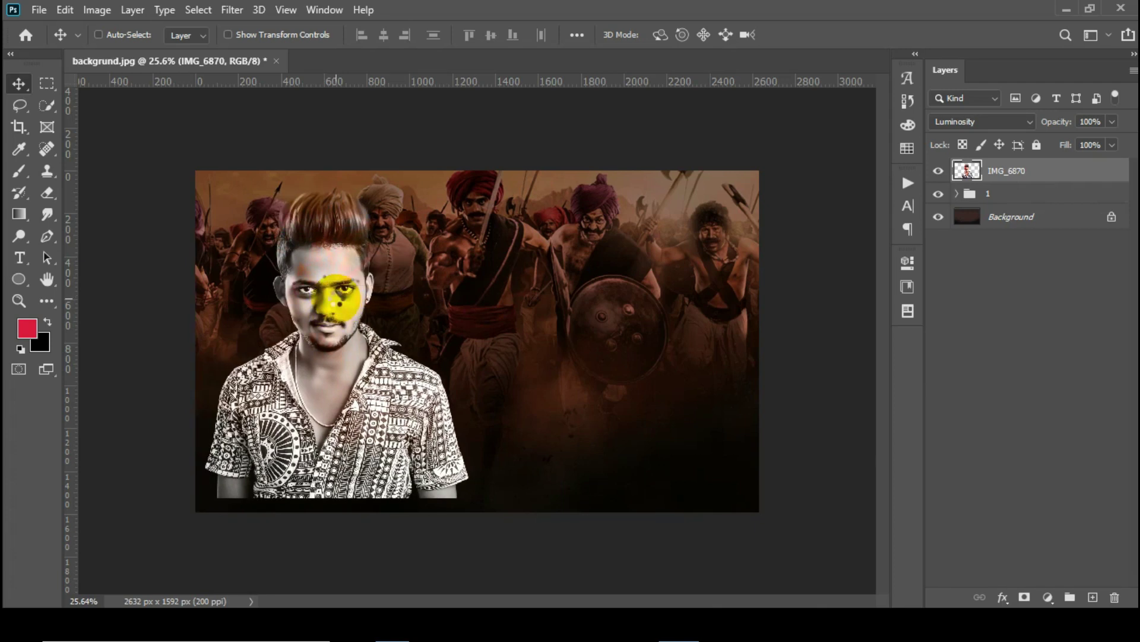
# Add a layer mask to IMG_6870 and fade the portrait's lower edge into the dark background with a large soft 1000 px eraser
pyautogui.click(1024, 597)
pyautogui.click(45, 196)
pyautogui.click(246, 475)
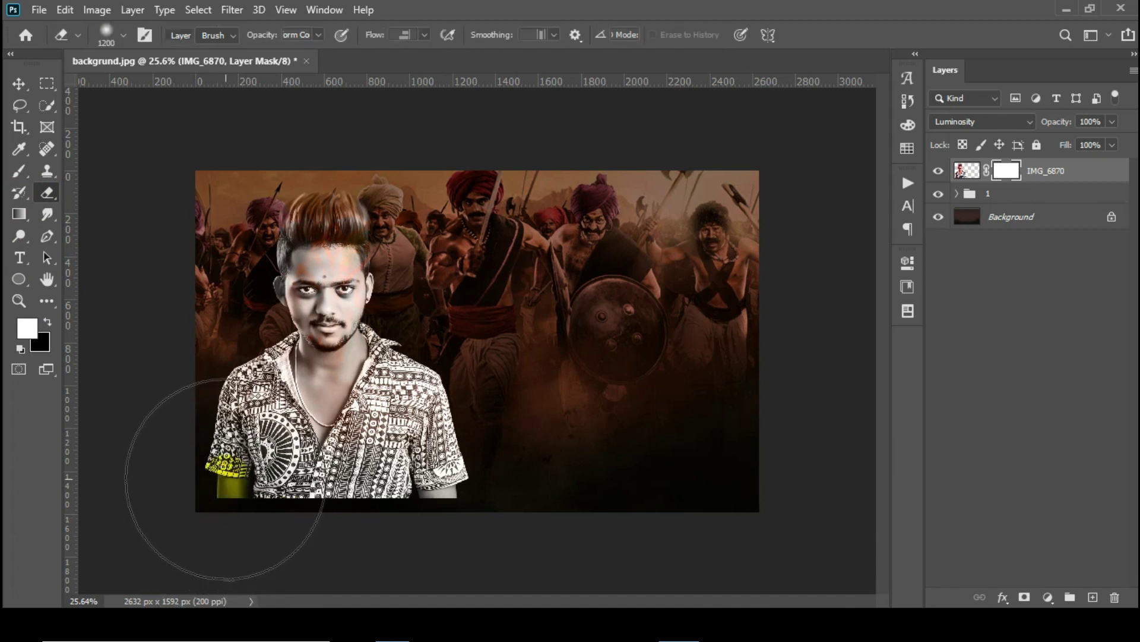
pyautogui.press('[')
pyautogui.press('[')
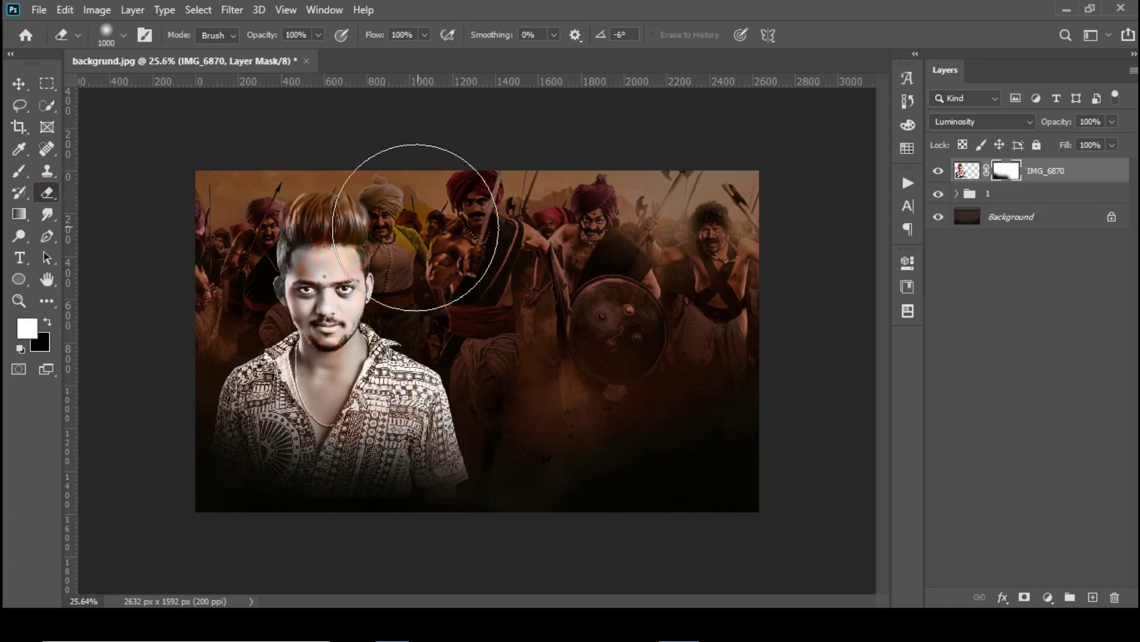
# Duplicate the Background layer, move the copy above all other layers, and set its blend mode to Color
pyautogui.click(15, 83)
pyautogui.click(993, 218)
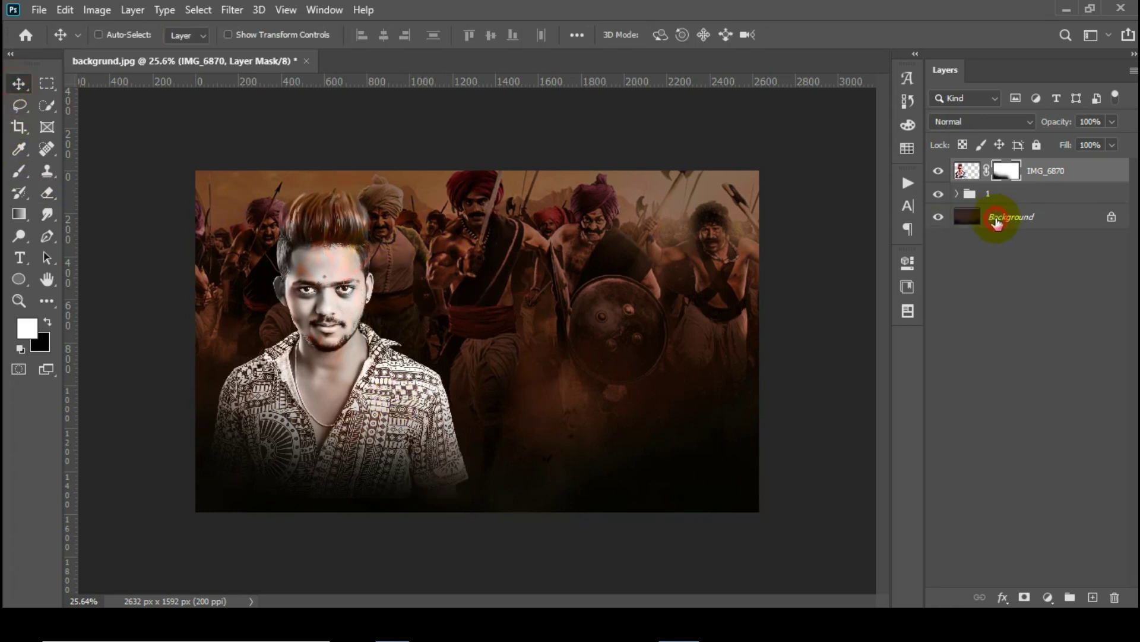
pyautogui.hotkey('ctrl', 'j')
pyautogui.moveTo(1029, 218); pyautogui.dragTo(1004, 167)
pyautogui.click(988, 122)
pyautogui.click(944, 512)
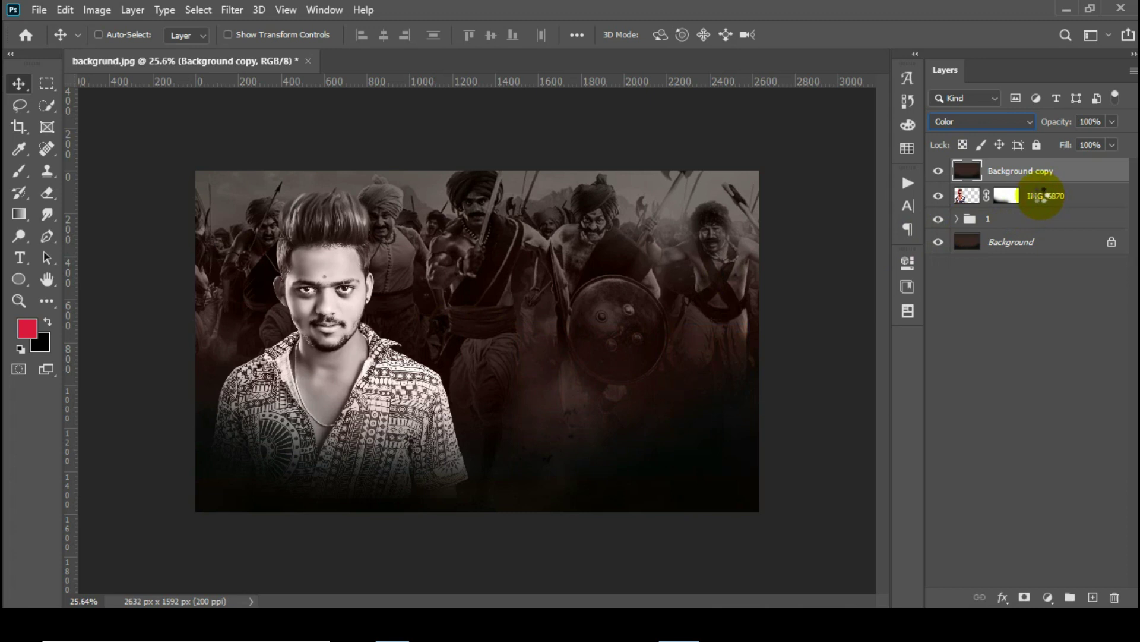
# Place the images chain, IMG_6874, 0X7A4646 and 0X7A4653 from the project folder above the IMG_6870 layer at their default placement size
pyautogui.click(961, 196)
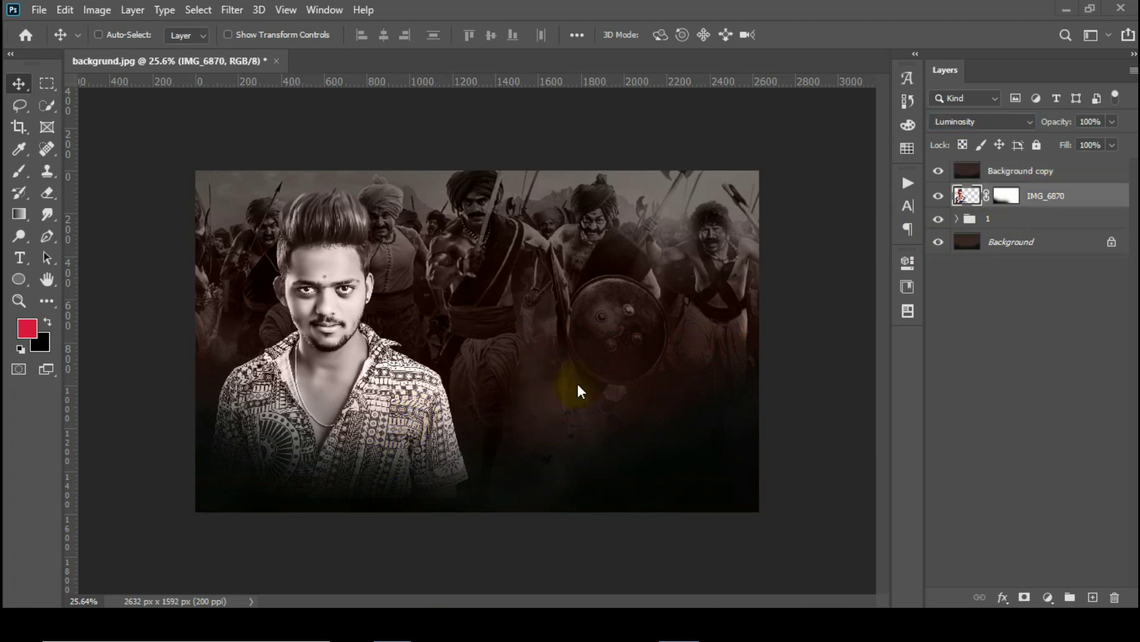
pyautogui.hotkey('alt', 'Tab')
pyautogui.click(846, 306)
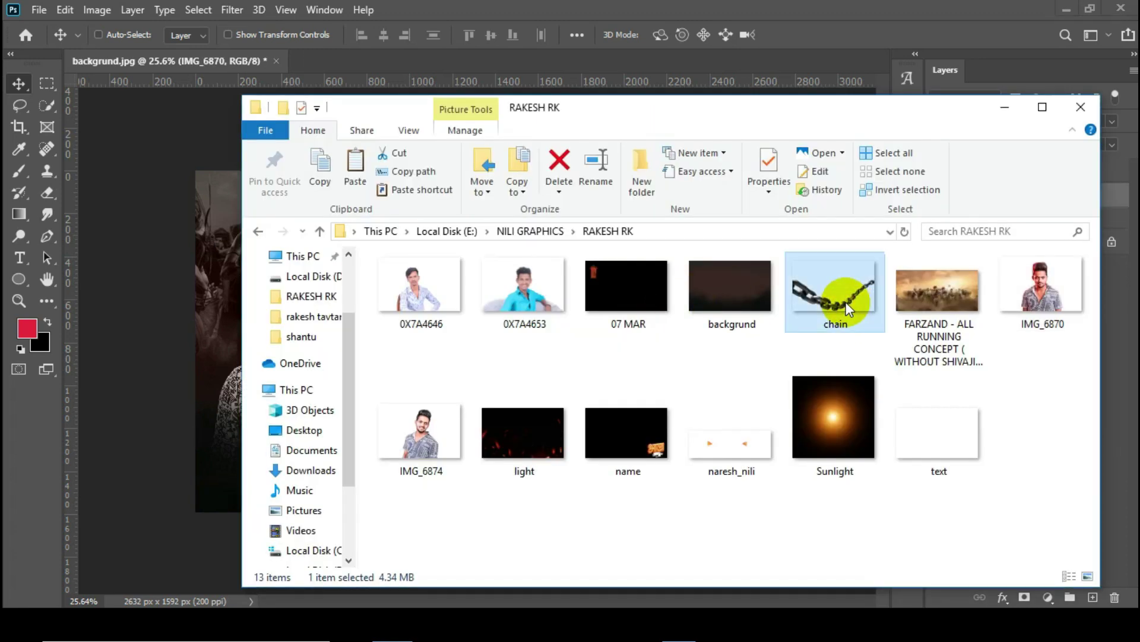
pyautogui.moveTo(443, 428); pyautogui.dragTo(422, 335)
pyautogui.keyDown('ctrl'); pyautogui.click(424, 320); pyautogui.keyUp('ctrl')
pyautogui.keyDown('ctrl'); pyautogui.click(522, 300); pyautogui.keyUp('ctrl')
pyautogui.moveTo(523, 301); pyautogui.dragTo(216, 301)
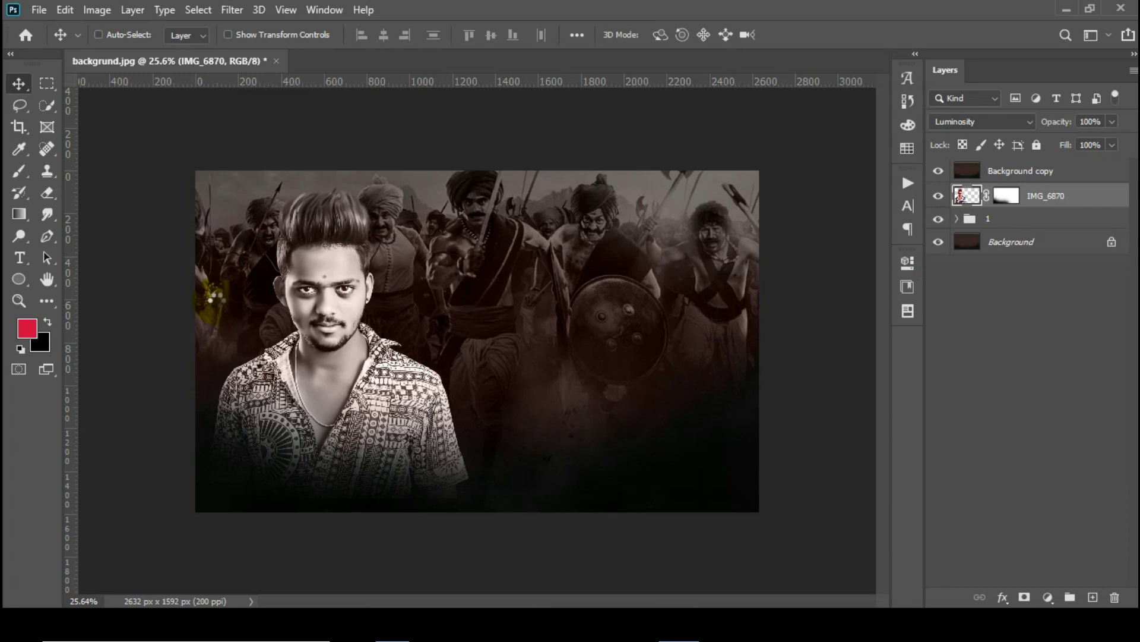
pyautogui.hotkey('ctrl', 't')
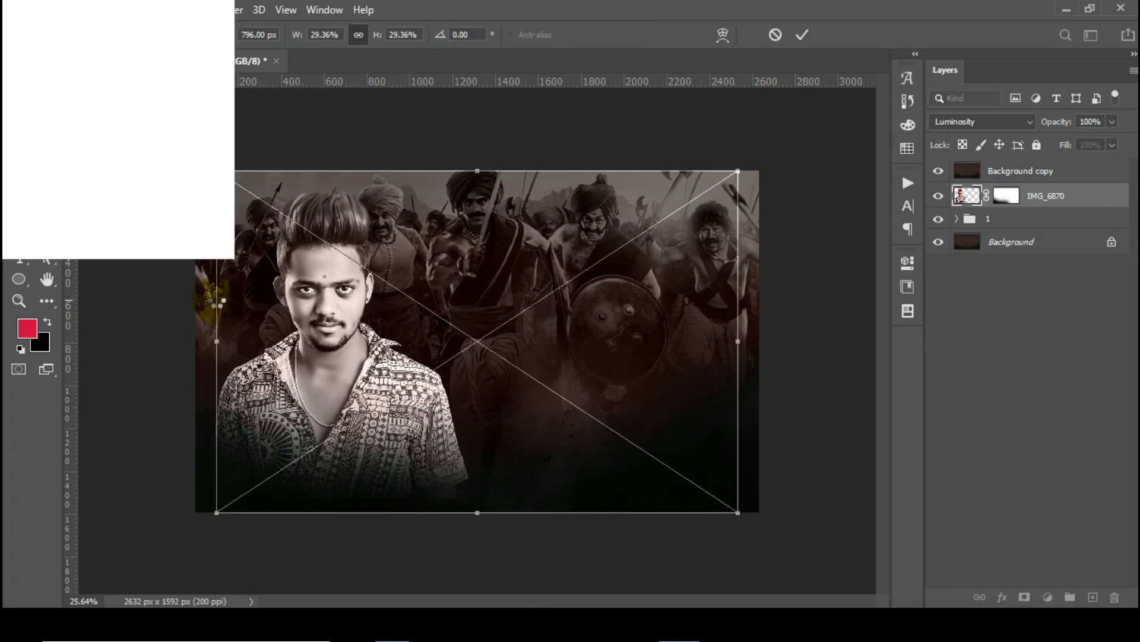
pyautogui.press('Return')
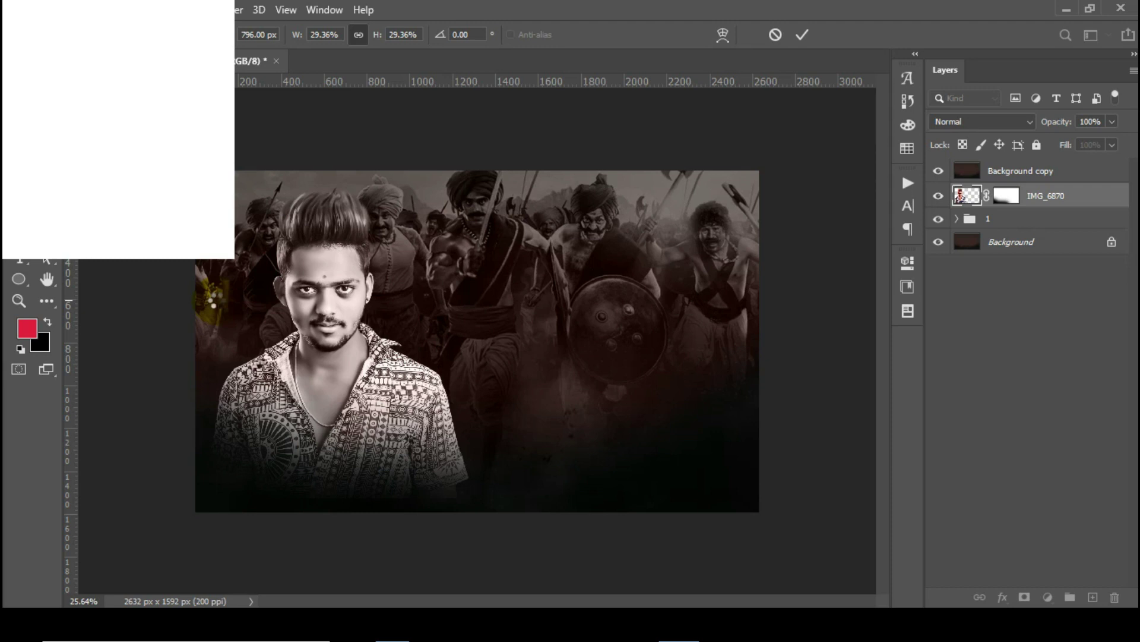
pyautogui.press('Return')
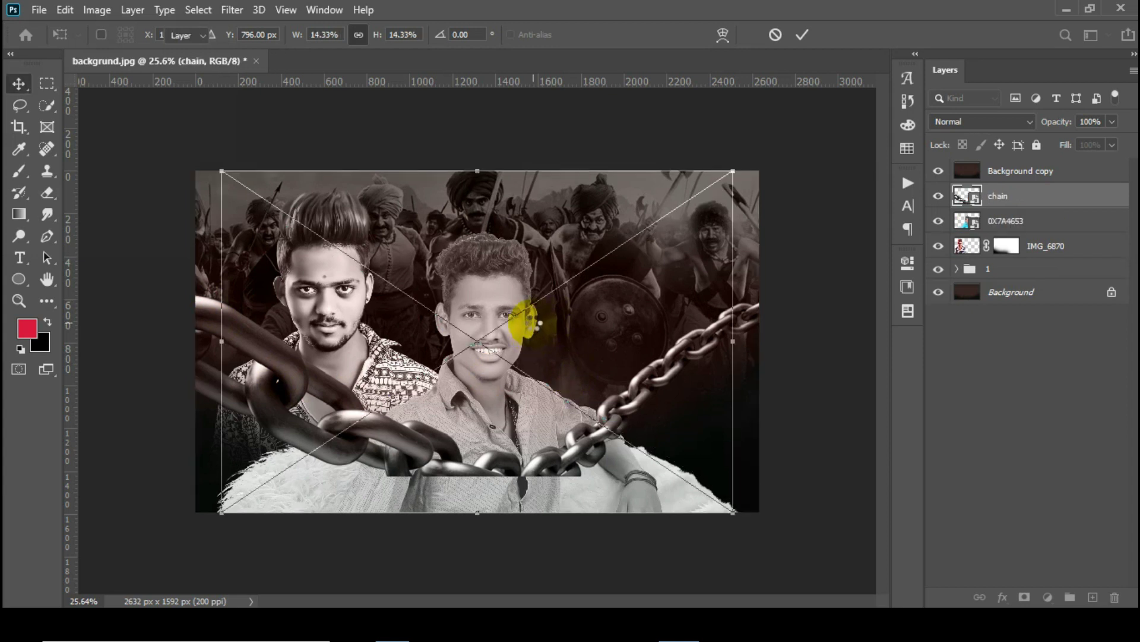
pyautogui.press('Return')
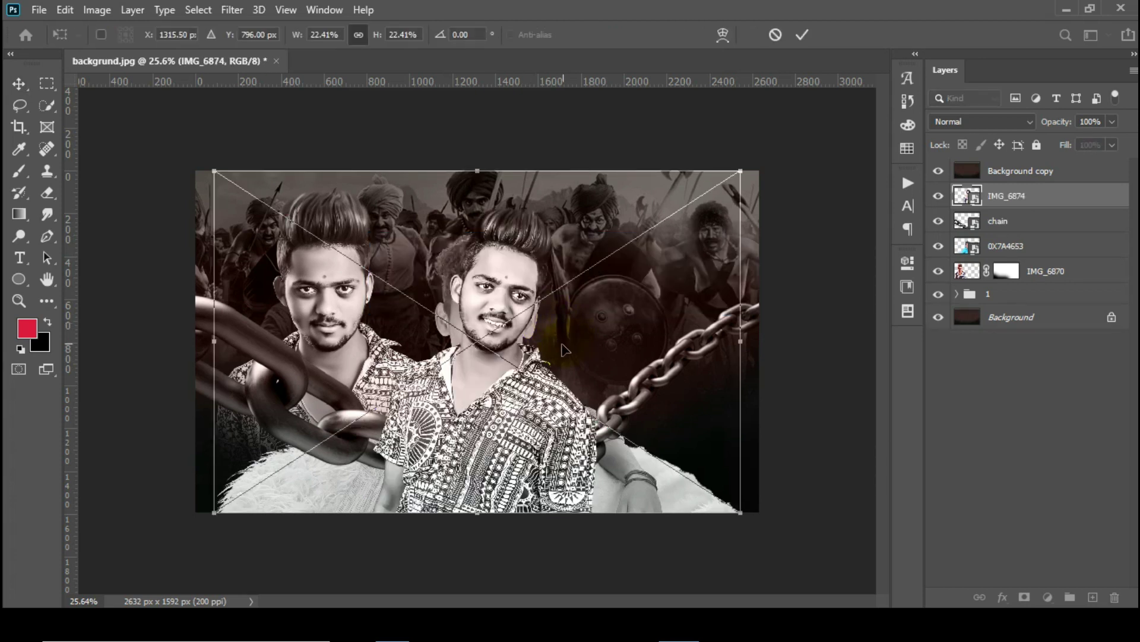
pyautogui.press('Return')
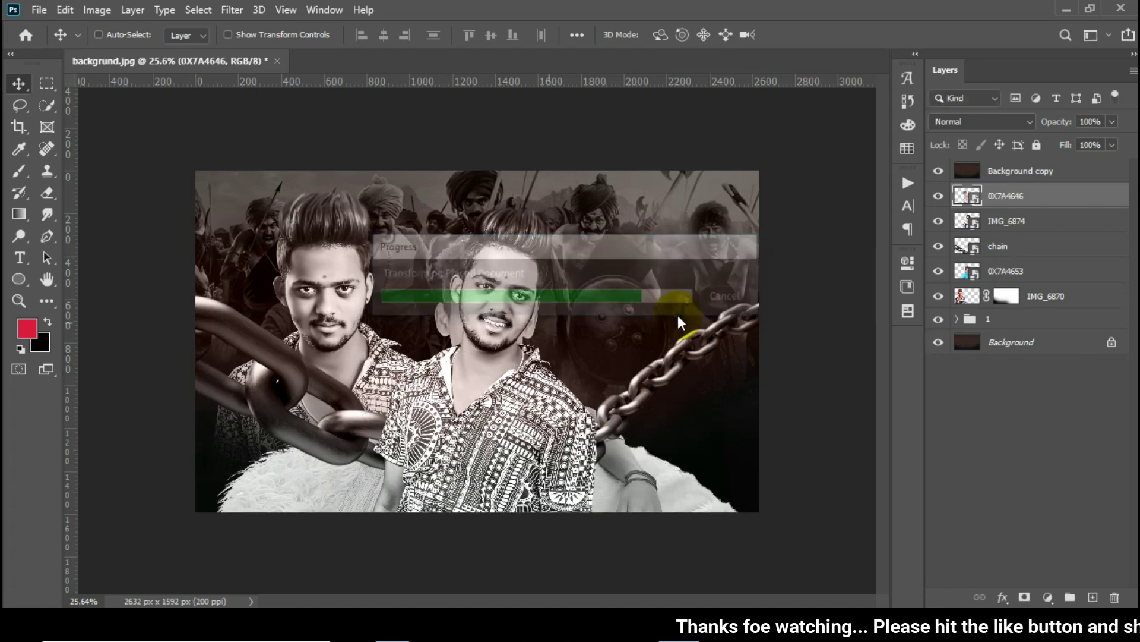
# Rasterize the four newly placed layers: 0X7A4646, IMG_6874, chain and 0X7A4653
pyautogui.click(998, 270)
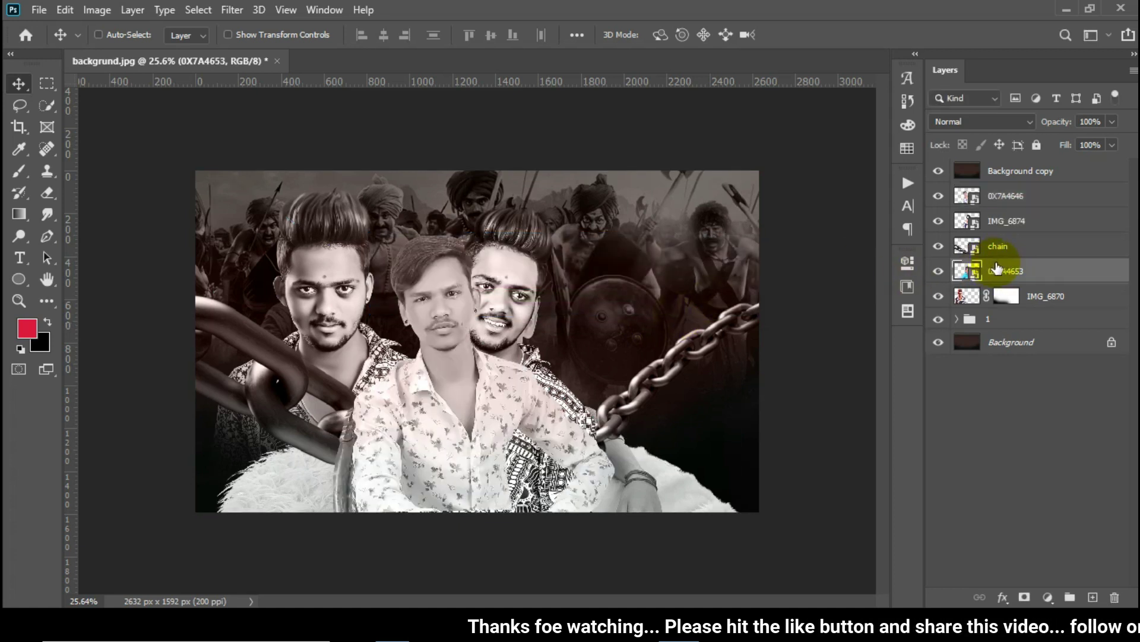
pyautogui.keyDown('shift'); pyautogui.click(1008, 197); pyautogui.keyUp('shift')
pyautogui.rightClick(1008, 196)
pyautogui.click(828, 311)
# Hide the 0X7A4646, IMG_6874 and 0X7A4653 portraits and move the chain layer above them
pyautogui.click(938, 196)
pyautogui.click(938, 221)
pyautogui.click(937, 270)
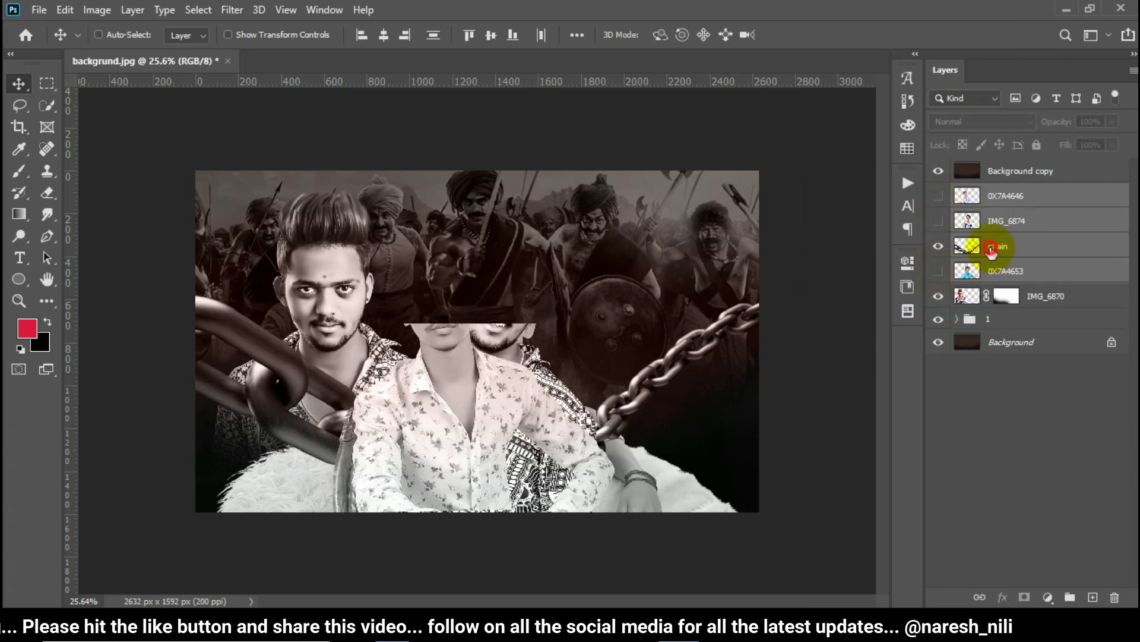
pyautogui.moveTo(1000, 247); pyautogui.dragTo(950, 193)
# Shift the IMG_6870 portrait slightly to the right and scale it to about 104%
pyautogui.click(973, 296)
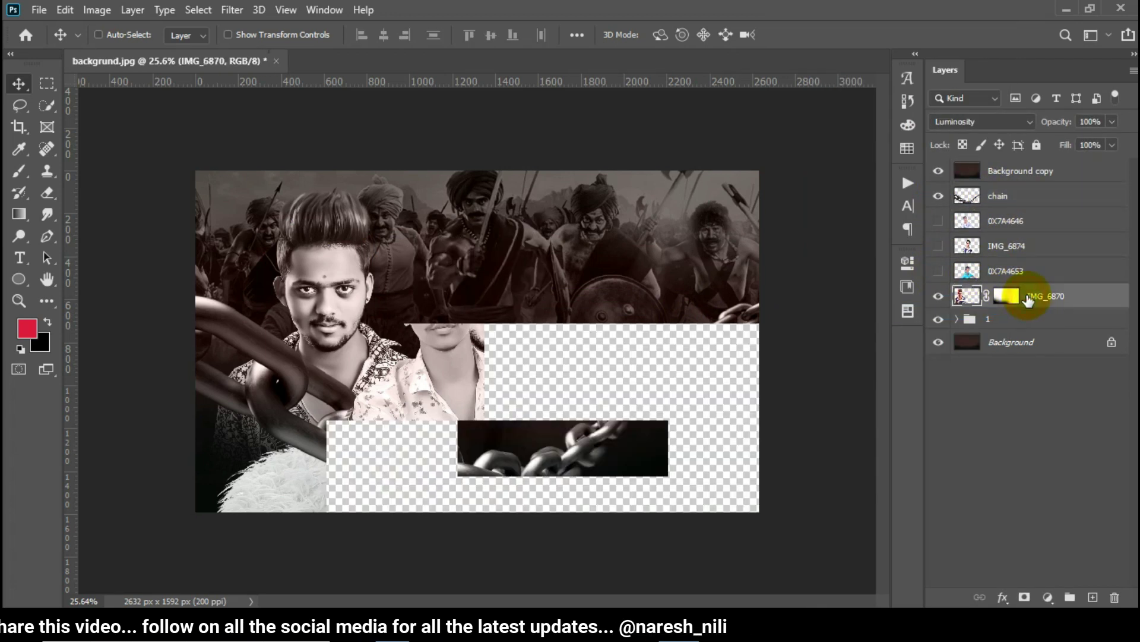
pyautogui.moveTo(345, 340); pyautogui.dragTo(367, 337)
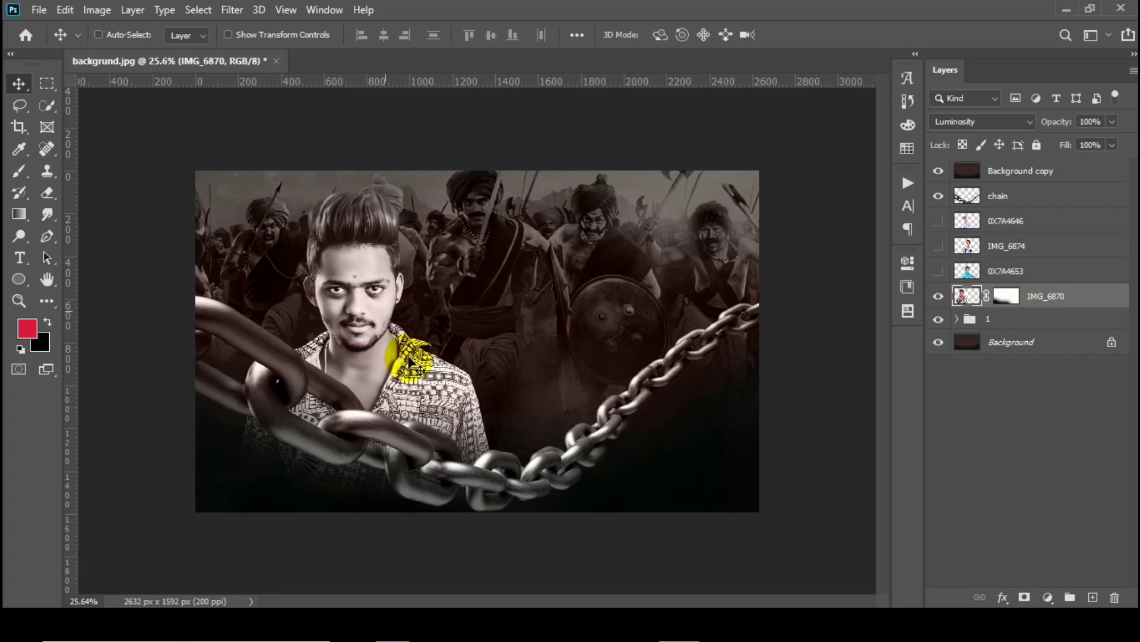
pyautogui.scroll(-1, 436, 381)
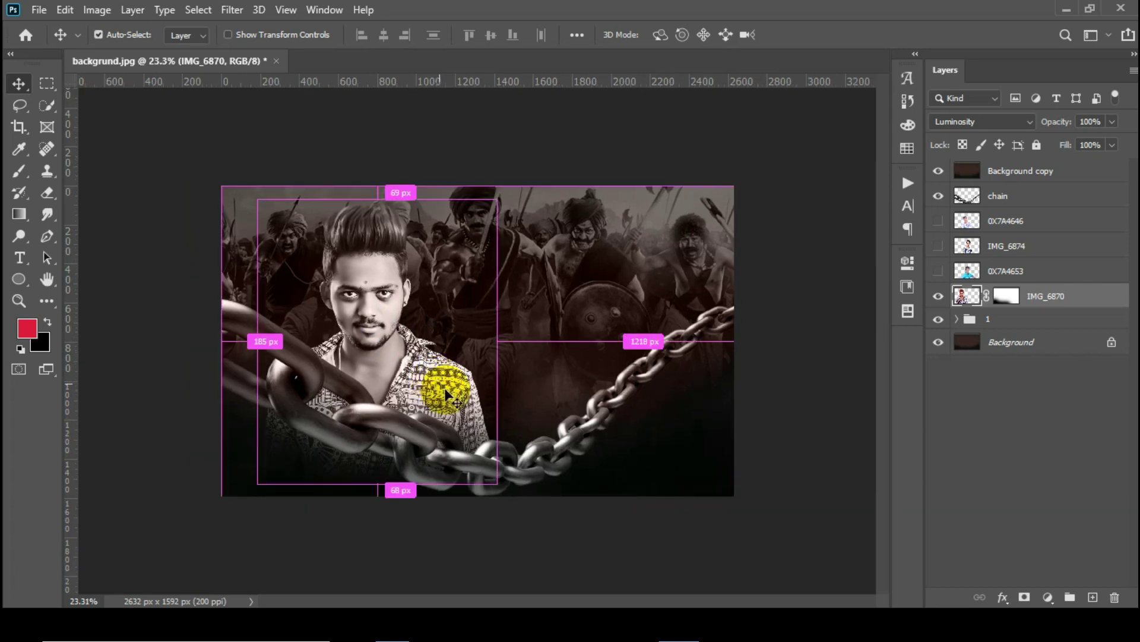
pyautogui.hotkey('ctrl', 't')
pyautogui.moveTo(499, 484); pyautogui.dragTo(510, 493)
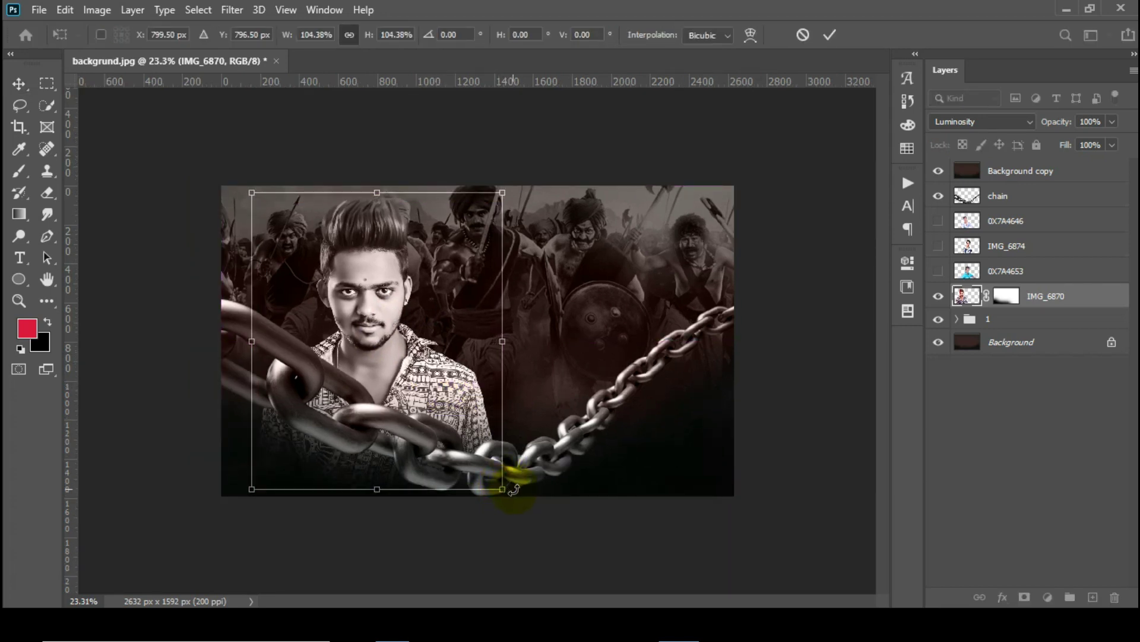
pyautogui.press('Return')
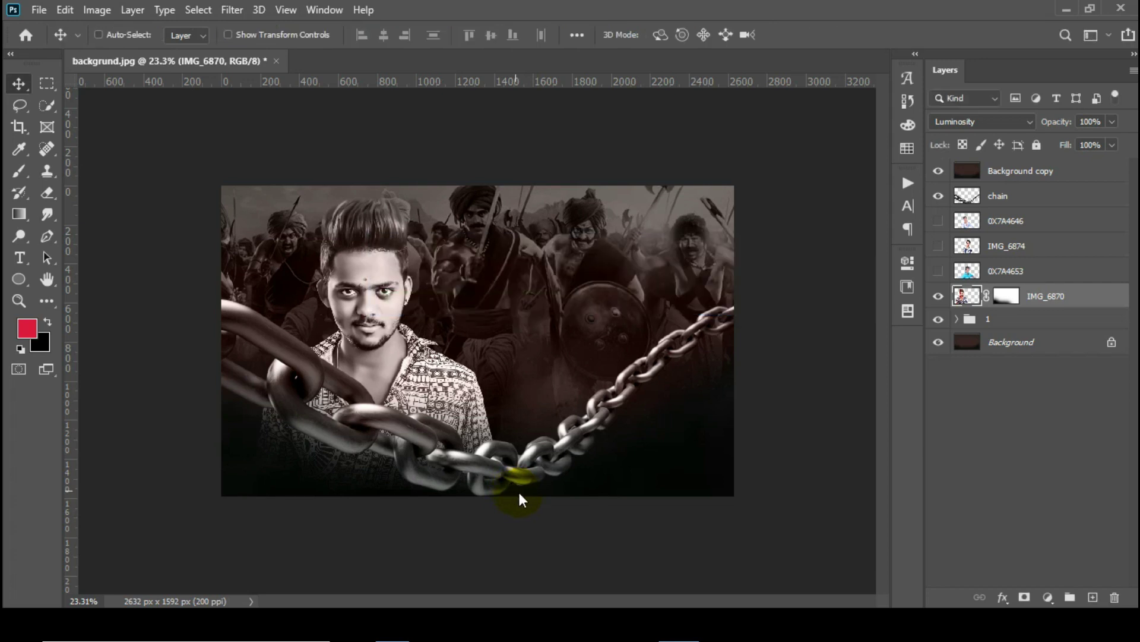
# Show IMG_6874 beneath the IMG_6870 layer, tilt it slightly counter-clockwise and position it close behind the first portrait's right-hand shoulder
pyautogui.click(938, 246)
pyautogui.moveTo(1008, 250); pyautogui.dragTo(975, 307)
pyautogui.hotkey('ctrl', 't')
pyautogui.moveTo(651, 305)
pyautogui.mouseDown()
pyautogui.moveTo(677, 255)
pyautogui.moveTo(641, 291)
pyautogui.mouseUp()
pyautogui.press('Return')
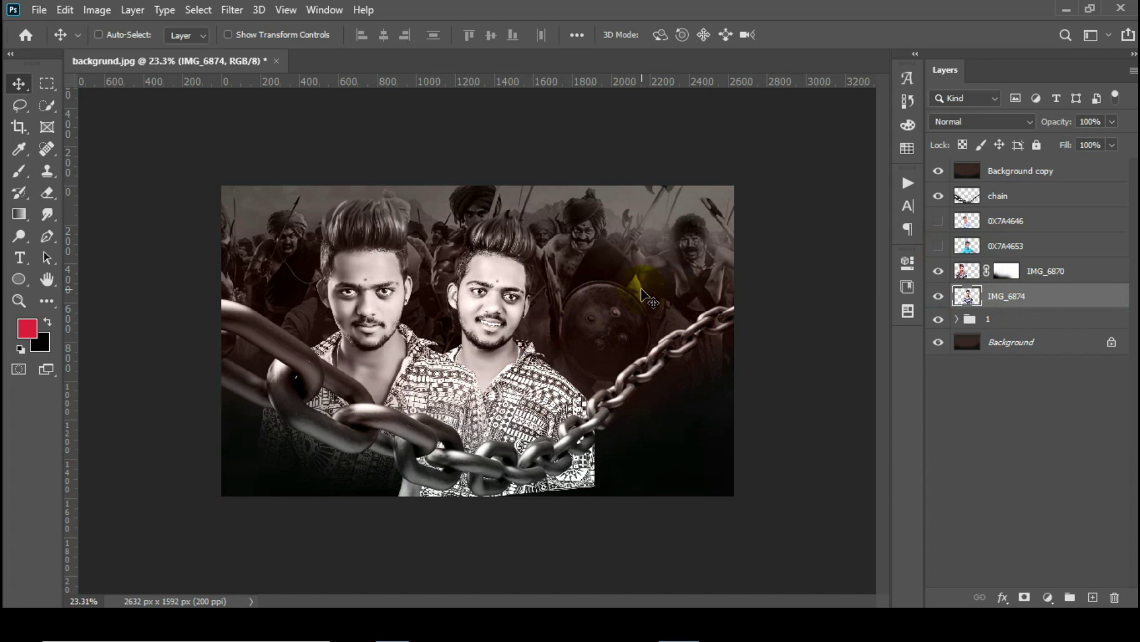
pyautogui.scroll(1, 490, 270)
pyautogui.moveTo(490, 271); pyautogui.dragTo(464, 278)
# Add a layer mask to IMG_6874 and fade the portrait's lower part into the dark background with a soft 600 px eraser
pyautogui.click(1024, 597)
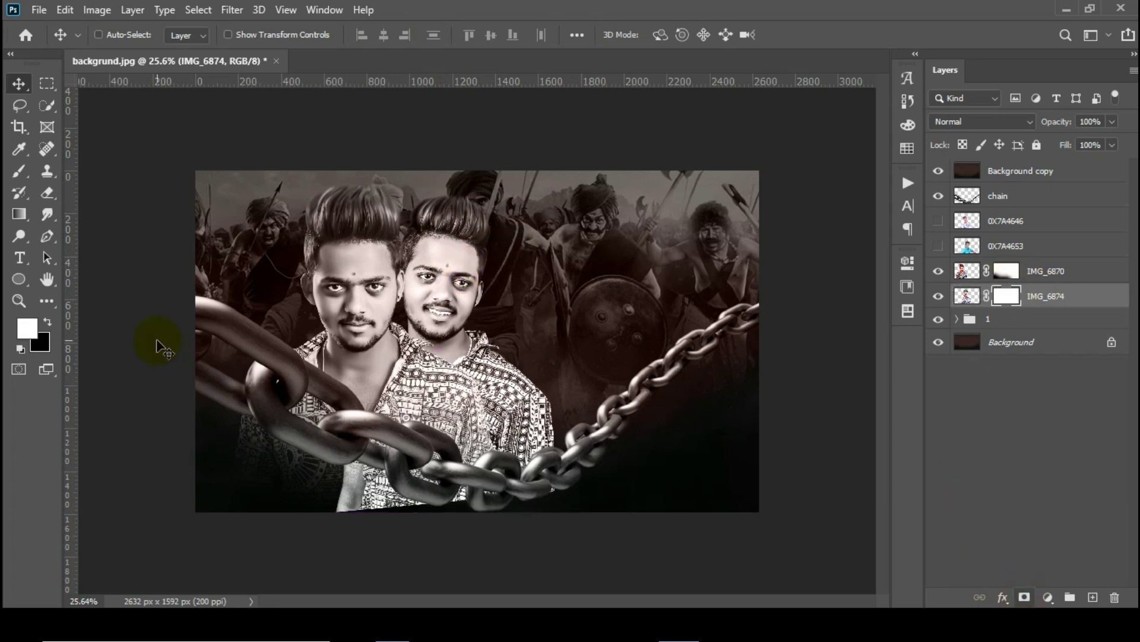
pyautogui.click(47, 192)
pyautogui.press('[')
pyautogui.press('[')
pyautogui.press('[')
pyautogui.moveTo(323, 467)
pyautogui.mouseDown()
pyautogui.moveTo(357, 494)
pyautogui.moveTo(405, 507)
pyautogui.moveTo(484, 512)
pyautogui.moveTo(577, 494)
pyautogui.moveTo(449, 537)
pyautogui.mouseUp()
pyautogui.moveTo(341, 507)
pyautogui.mouseDown()
pyautogui.moveTo(351, 405)
pyautogui.moveTo(355, 508)
pyautogui.moveTo(332, 417)
pyautogui.moveTo(289, 470)
pyautogui.moveTo(380, 514)
pyautogui.moveTo(393, 443)
pyautogui.moveTo(416, 441)
pyautogui.moveTo(433, 479)
pyautogui.moveTo(481, 522)
pyautogui.moveTo(589, 504)
pyautogui.mouseUp()
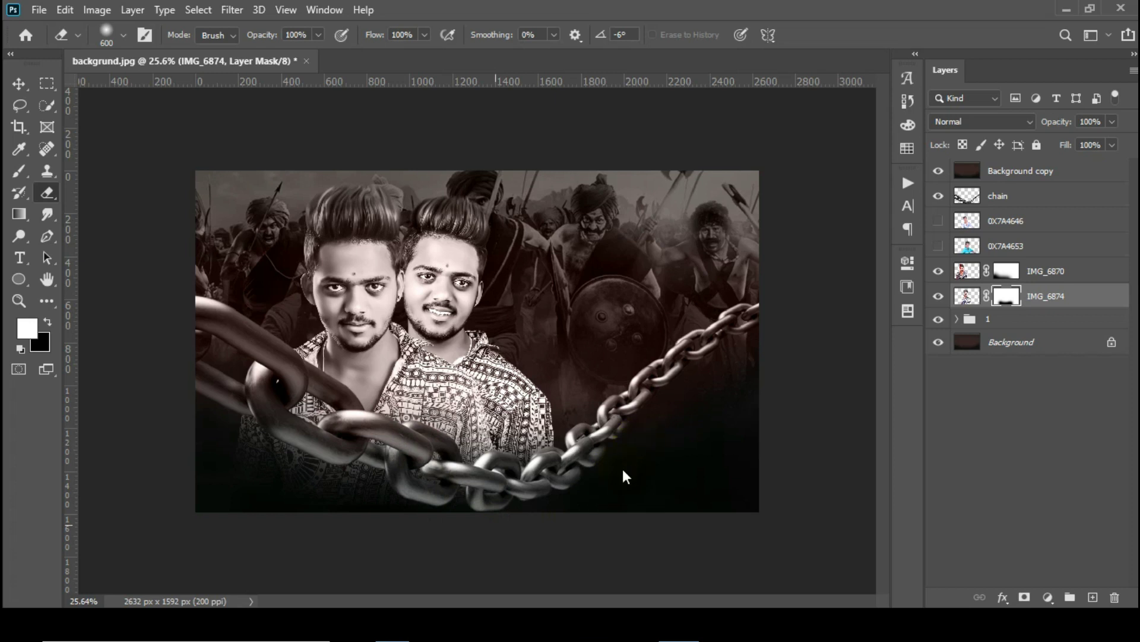
pyautogui.moveTo(572, 468)
pyautogui.mouseDown()
pyautogui.moveTo(641, 459)
pyautogui.moveTo(582, 497)
pyautogui.mouseUp()
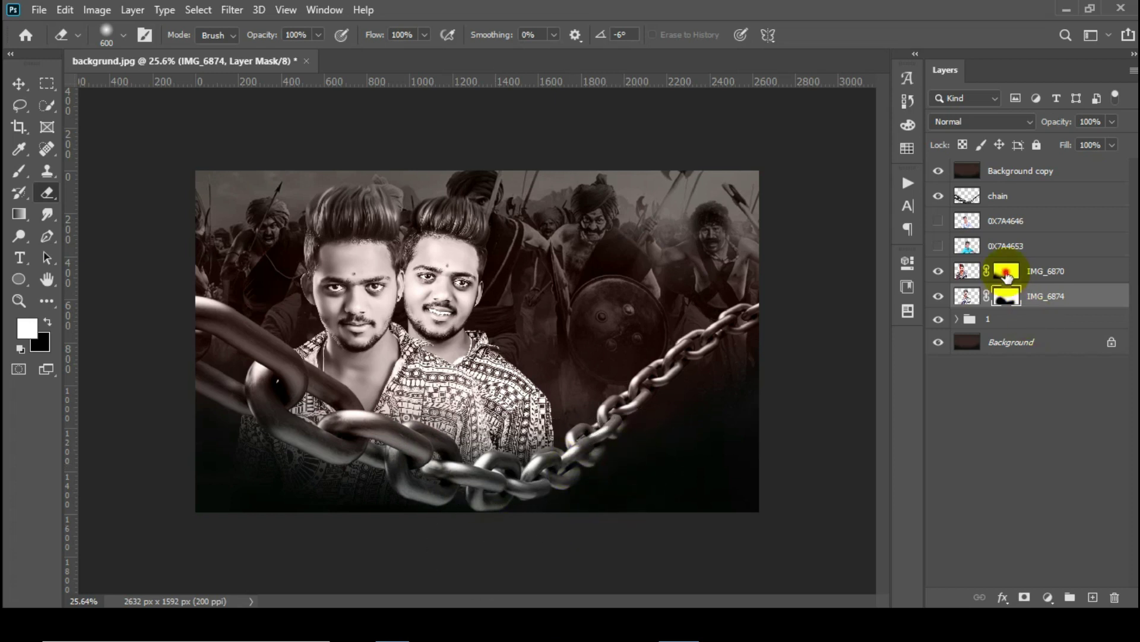
# Fade more of the lower shirt areas on the IMG_6870 and IMG_6874 masks with the 600 px eraser
pyautogui.click(1005, 272)
pyautogui.moveTo(211, 426)
pyautogui.mouseDown()
pyautogui.moveTo(276, 475)
pyautogui.moveTo(396, 508)
pyautogui.moveTo(435, 495)
pyautogui.mouseUp()
pyautogui.moveTo(493, 534)
pyautogui.mouseDown()
pyautogui.moveTo(582, 478)
pyautogui.moveTo(471, 466)
pyautogui.moveTo(471, 483)
pyautogui.moveTo(400, 484)
pyautogui.moveTo(433, 488)
pyautogui.moveTo(440, 527)
pyautogui.moveTo(522, 540)
pyautogui.mouseUp()
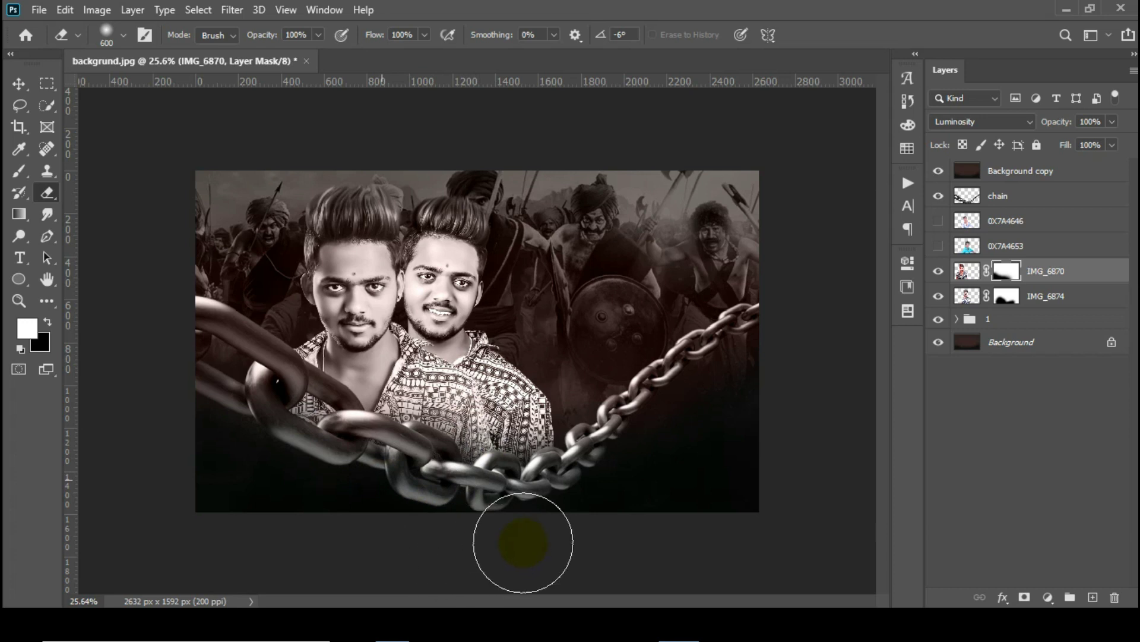
pyautogui.click(1007, 296)
pyautogui.moveTo(539, 499); pyautogui.dragTo(611, 471)
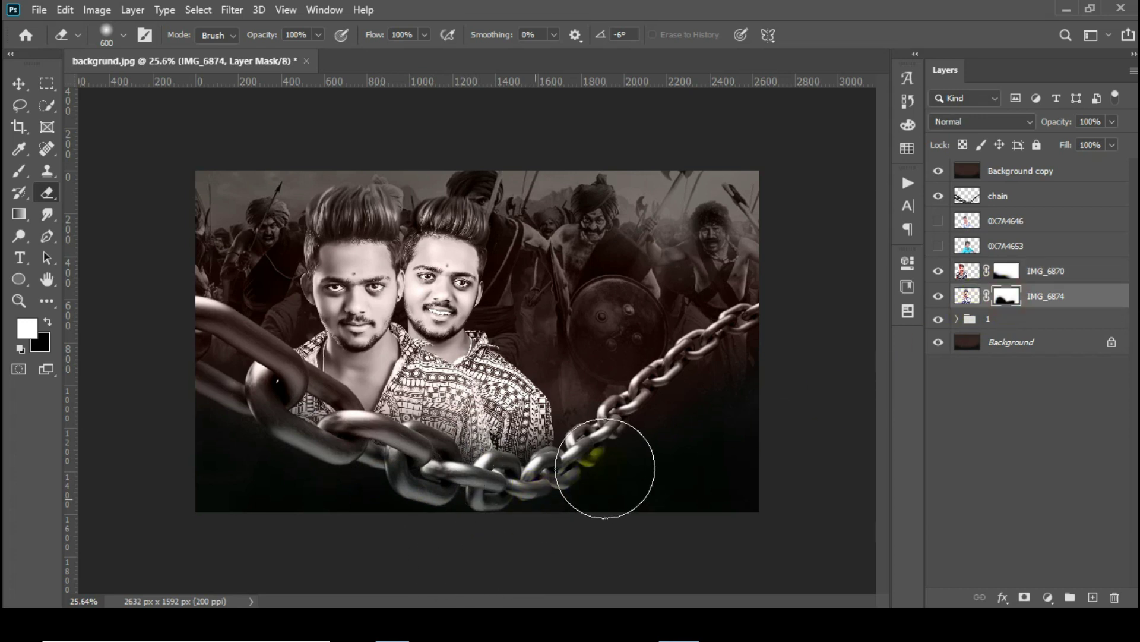
# Show the 0X7A4646 layer, move it below IMG_6874 and place the portrait to the right of the second man
pyautogui.click(19, 84)
pyautogui.click(938, 220)
pyautogui.moveTo(992, 226); pyautogui.dragTo(1005, 296)
pyautogui.moveTo(533, 316); pyautogui.dragTo(607, 325)
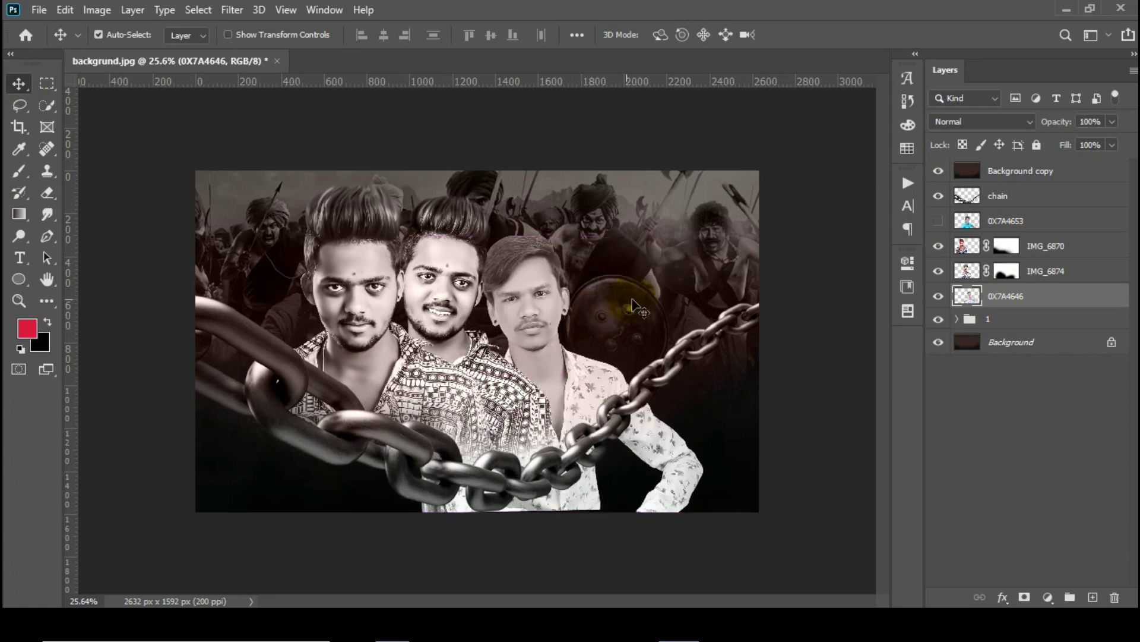
# Rotate the 0X7A4646 portrait about 7° clockwise
pyautogui.hotkey('ctrl', 't')
pyautogui.moveTo(741, 275); pyautogui.dragTo(741, 301)
pyautogui.press('Return')
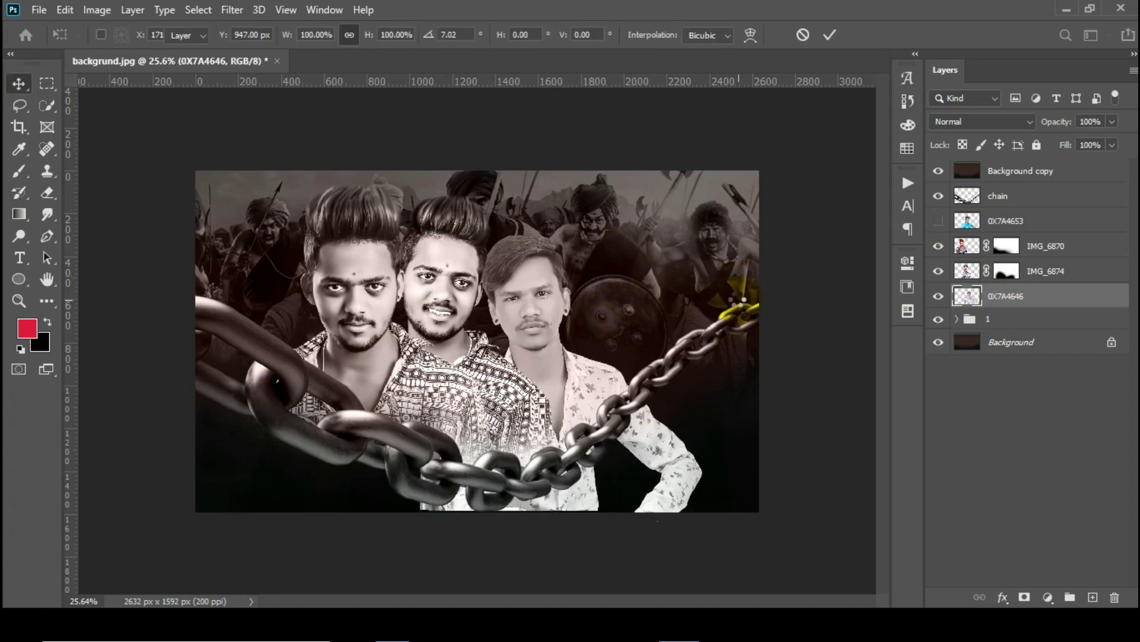
pyautogui.doubleClick(736, 298)
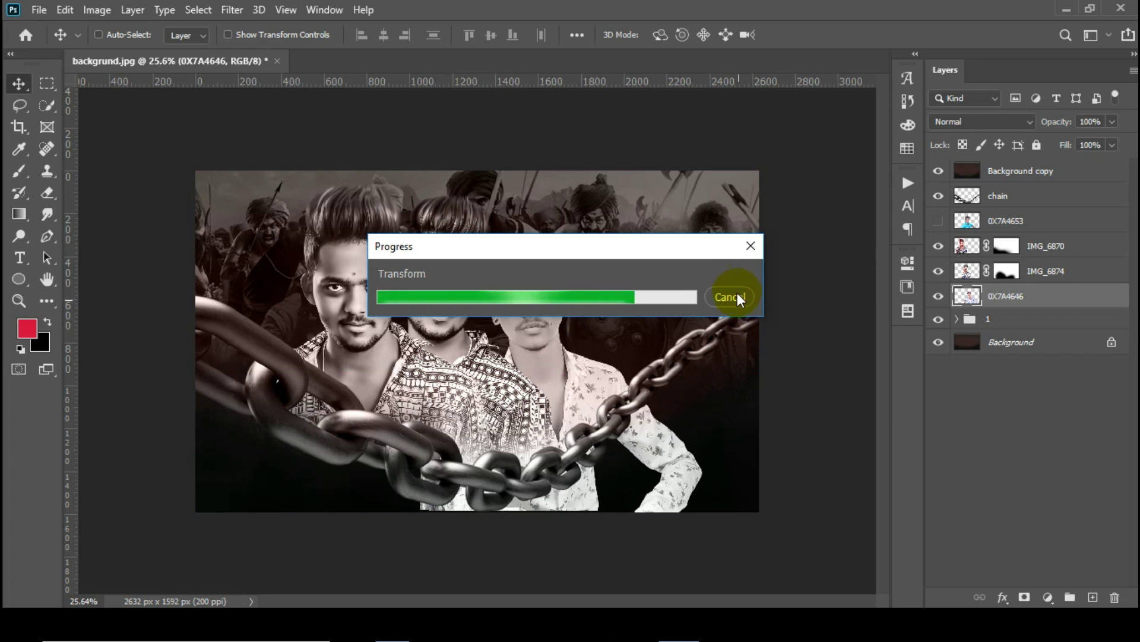
pyautogui.click(564, 291)
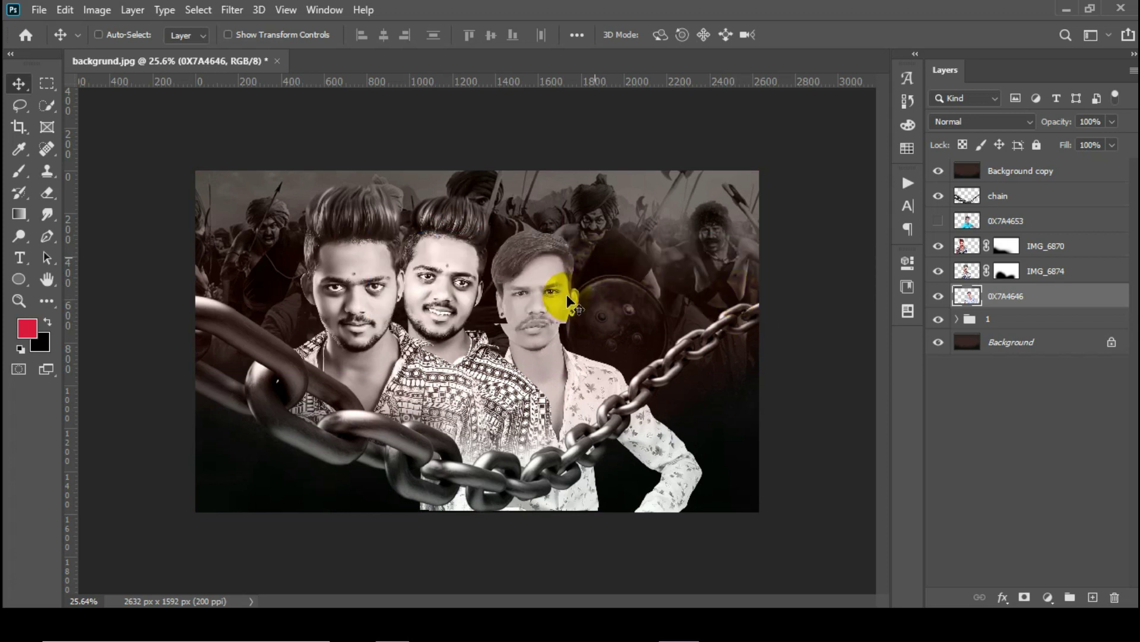
pyautogui.click(624, 290)
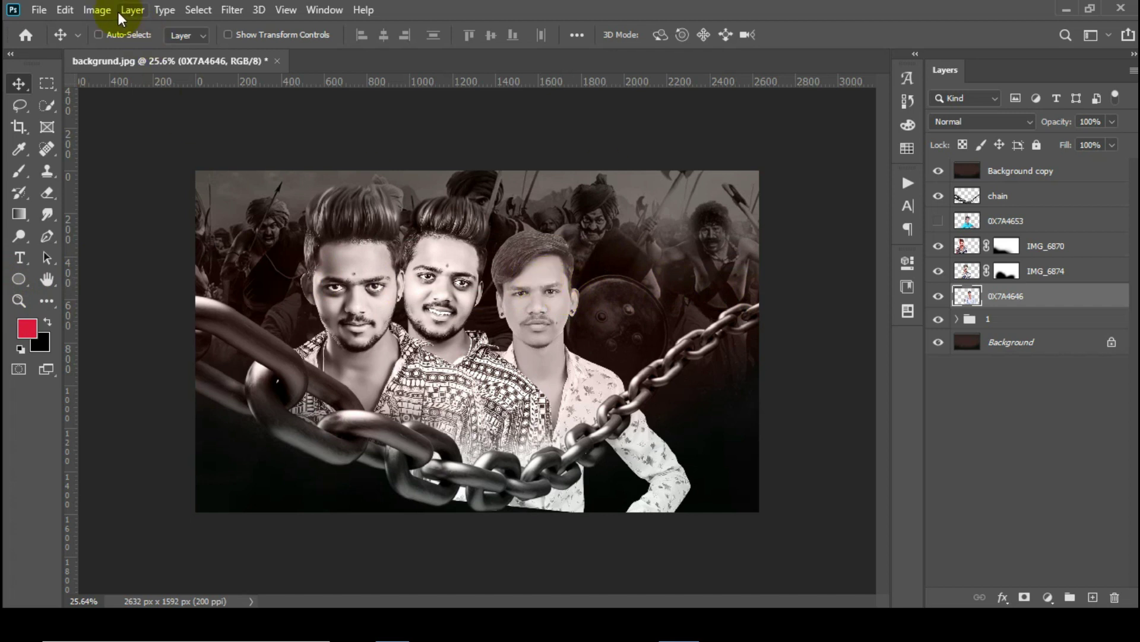
# Open the 0X7A4646 portrait in the Camera Raw filter and compare the presets 0 CK, 0 NN and 0 NAresh
pyautogui.click(226, 13)
pyautogui.click(520, 287)
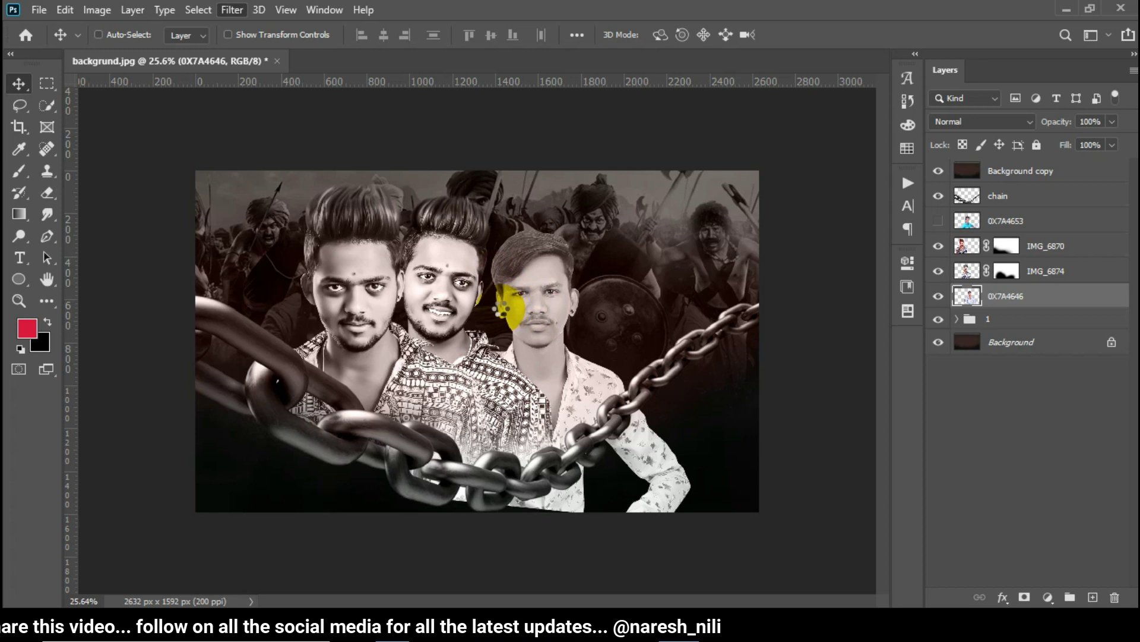
pyautogui.hotkey('ctrl', 'shift', 'a')
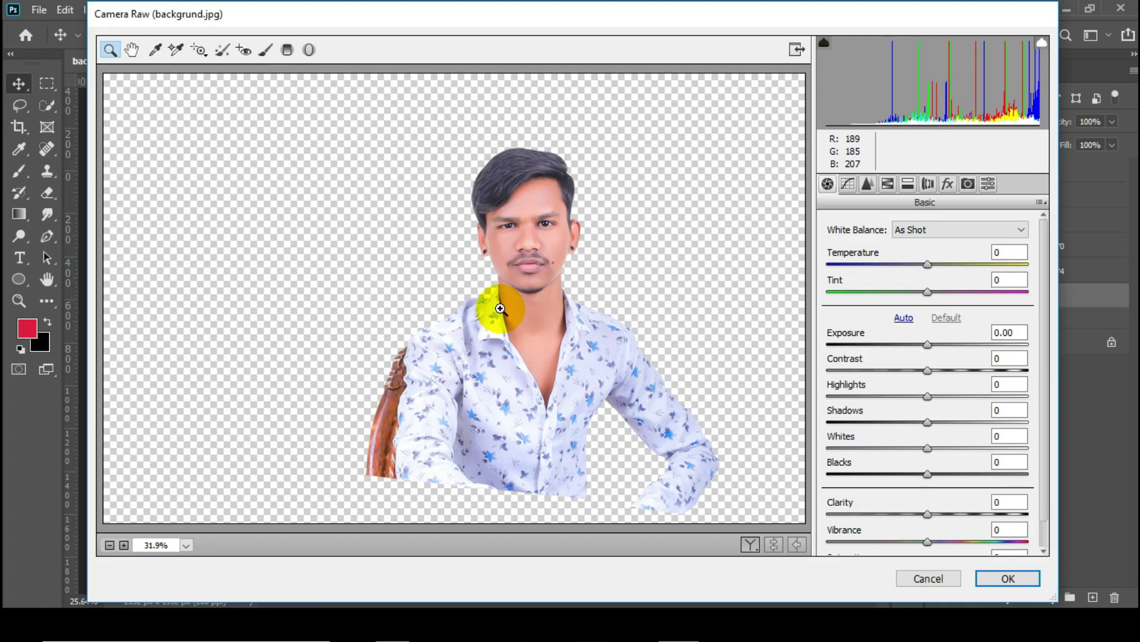
pyautogui.click(988, 184)
pyautogui.click(834, 254)
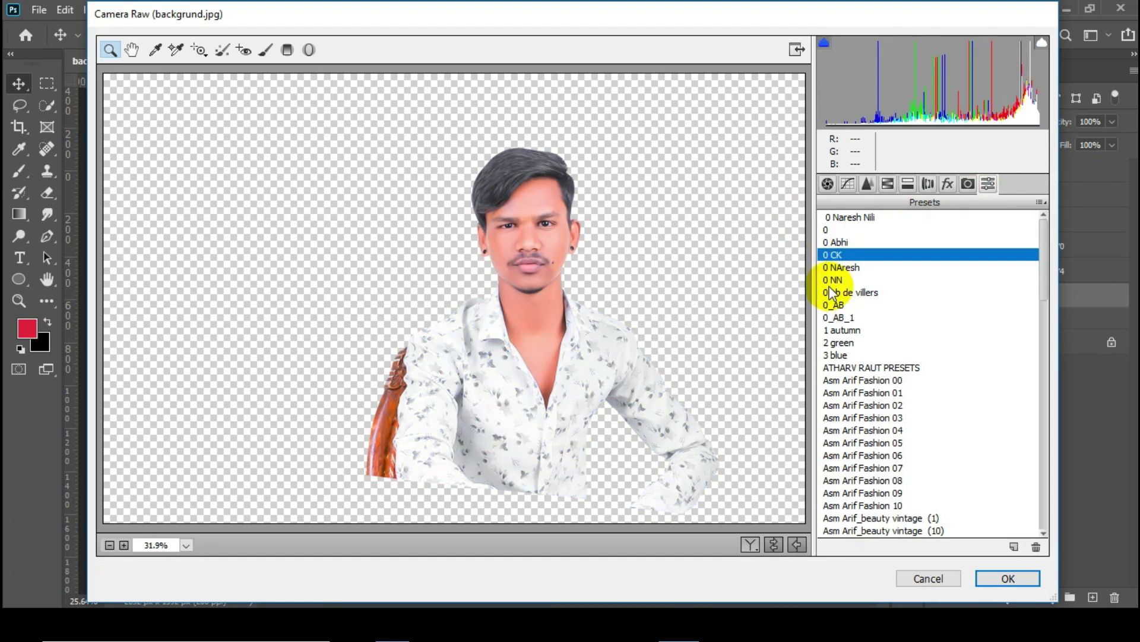
pyautogui.click(833, 279)
pyautogui.click(842, 266)
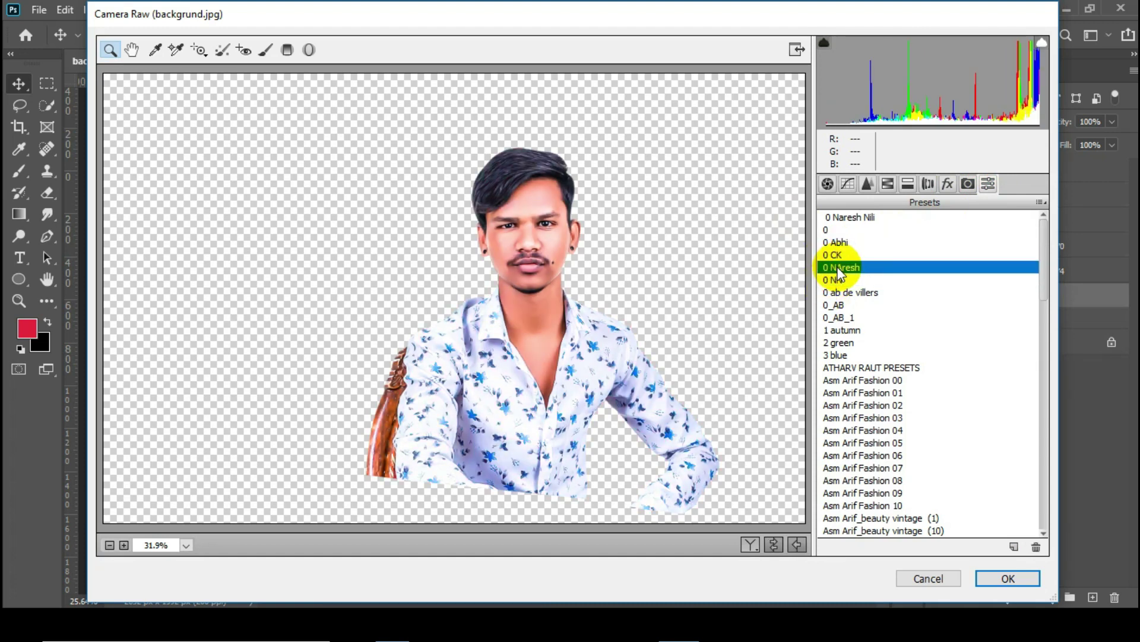
# Check the face at 66.7% zoom and apply the 0 NAresh preset to the portrait
pyautogui.click(558, 280)
pyautogui.click(514, 224)
pyautogui.click(312, 246)
pyautogui.click(1038, 202)
pyautogui.click(972, 224)
pyautogui.click(832, 267)
pyautogui.click(1008, 578)
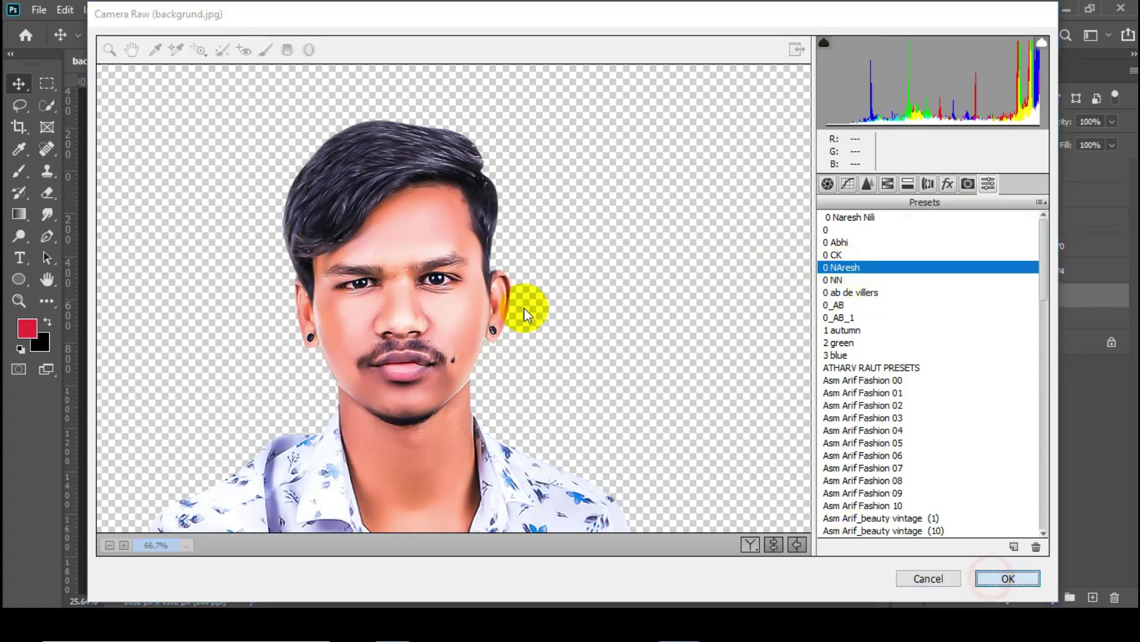
# Nudge the 0X7A4646 portrait slightly left and rotate it about 1.4° clockwise
pyautogui.moveTo(544, 297); pyautogui.dragTo(533, 297)
pyautogui.hotkey('ctrl', 't')
pyautogui.moveTo(759, 274); pyautogui.dragTo(761, 278)
pyautogui.click(830, 35)
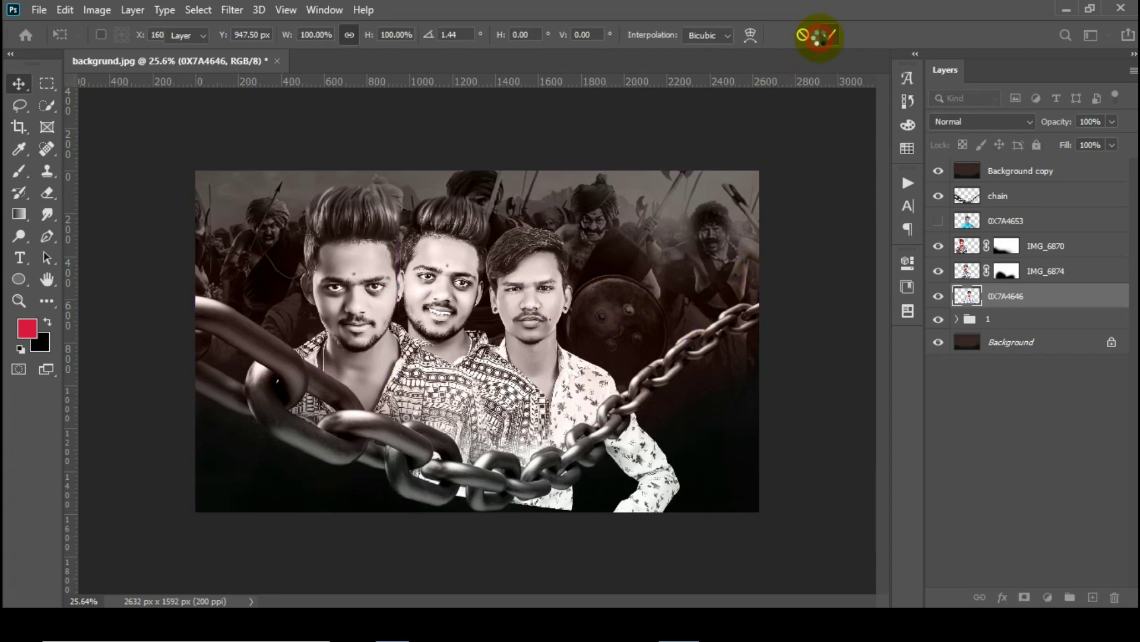
# Add a layer mask to 0X7A4646 and fade the lower shirt and arm into the background with the 600 px eraser
pyautogui.click(1024, 596)
pyautogui.click(47, 192)
pyautogui.moveTo(522, 465)
pyautogui.mouseDown()
pyautogui.moveTo(483, 484)
pyautogui.moveTo(552, 495)
pyautogui.moveTo(655, 480)
pyautogui.moveTo(657, 491)
pyautogui.moveTo(646, 423)
pyautogui.moveTo(563, 478)
pyautogui.moveTo(479, 498)
pyautogui.mouseUp()
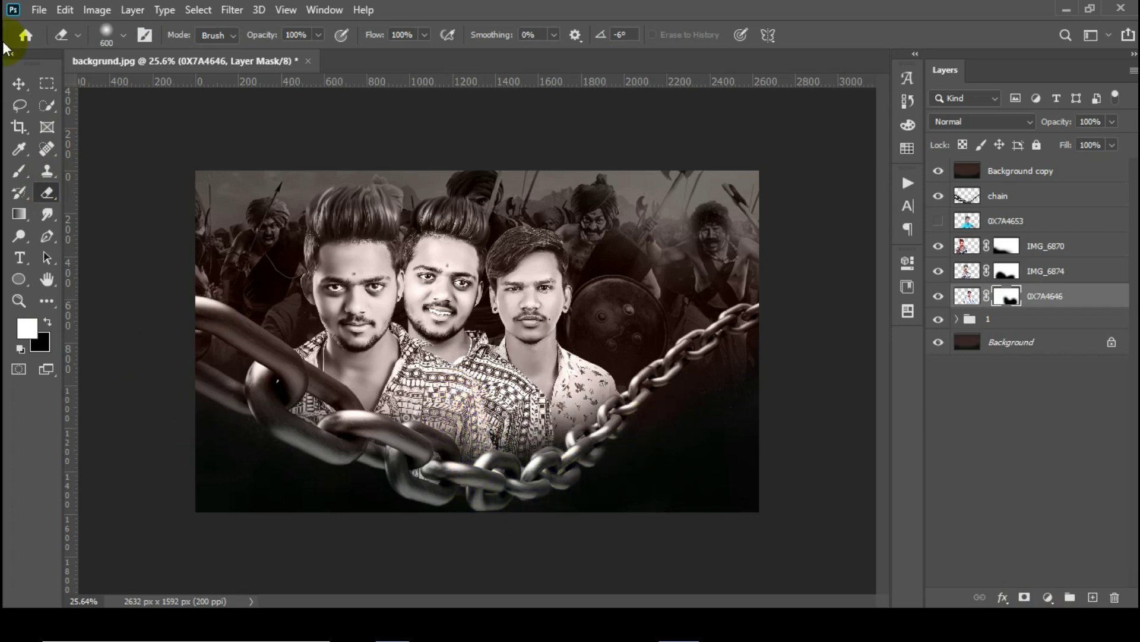
# Show the 0X7A4653 layer, move it below 0X7A4646 and place the portrait at the right end of the row
pyautogui.click(18, 84)
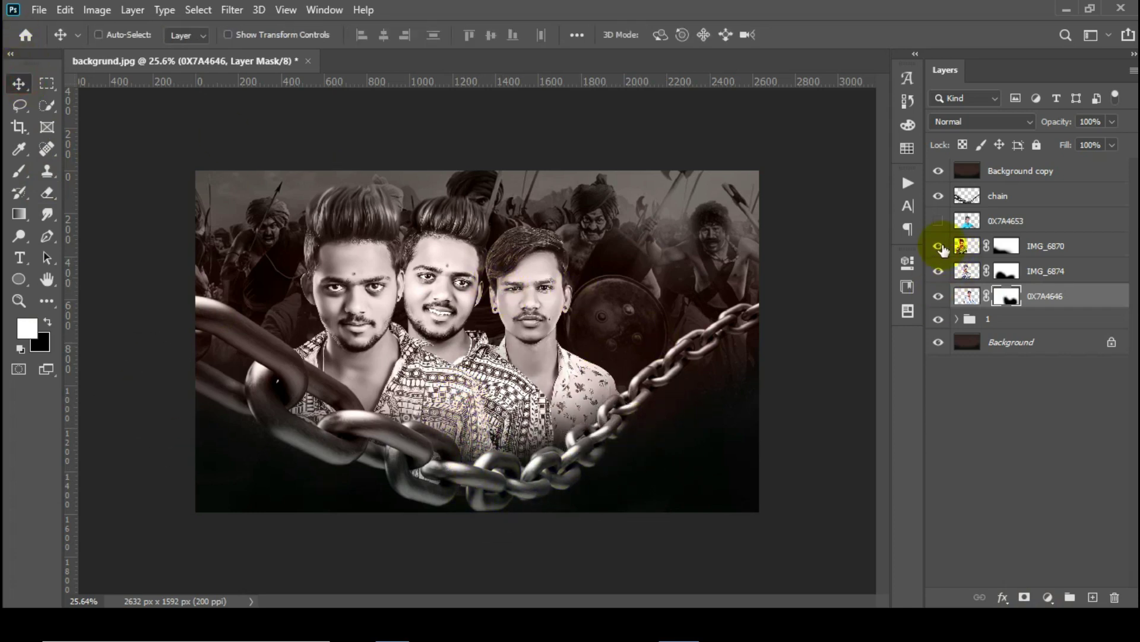
pyautogui.click(938, 221)
pyautogui.moveTo(1003, 223); pyautogui.dragTo(1010, 309)
pyautogui.moveTo(626, 285); pyautogui.dragTo(717, 301)
# Scale the 0X7A4653 portrait down to about 78%
pyautogui.hotkey('ctrl', 't')
pyautogui.moveTo(870, 489); pyautogui.dragTo(809, 453)
pyautogui.click(830, 35)
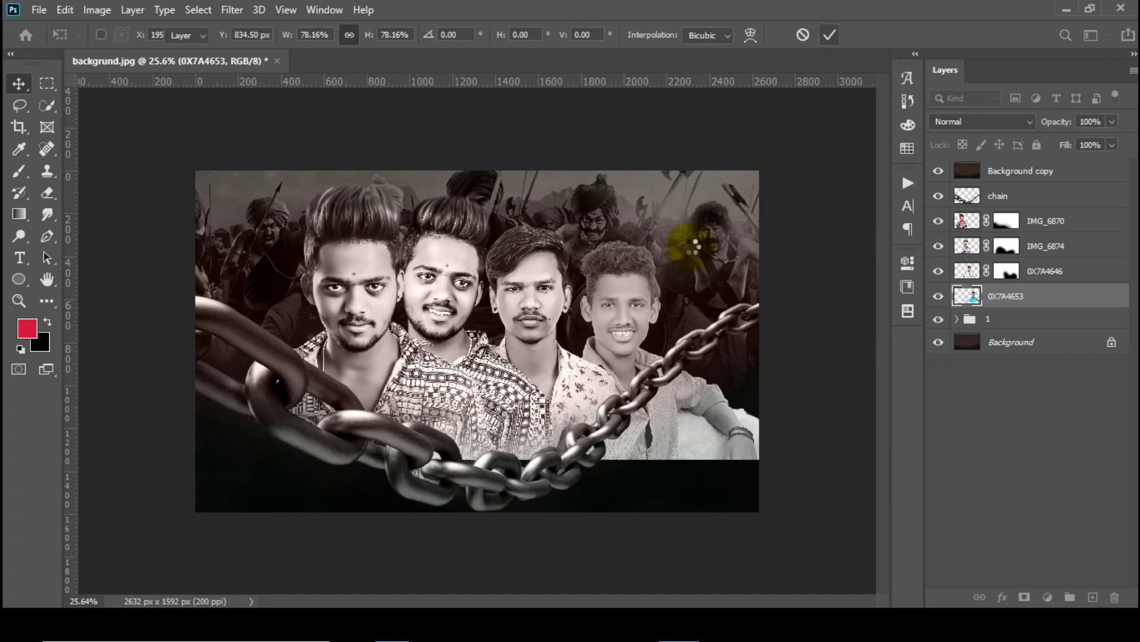
# Shift the 0X7A4653 portrait slightly left toward its neighbour and enlarge the 0X7A4646 portrait slightly
pyautogui.moveTo(644, 272)
pyautogui.mouseDown()
pyautogui.moveTo(611, 301)
pyautogui.moveTo(624, 312)
pyautogui.moveTo(611, 287)
pyautogui.moveTo(626, 286)
pyautogui.mouseUp()
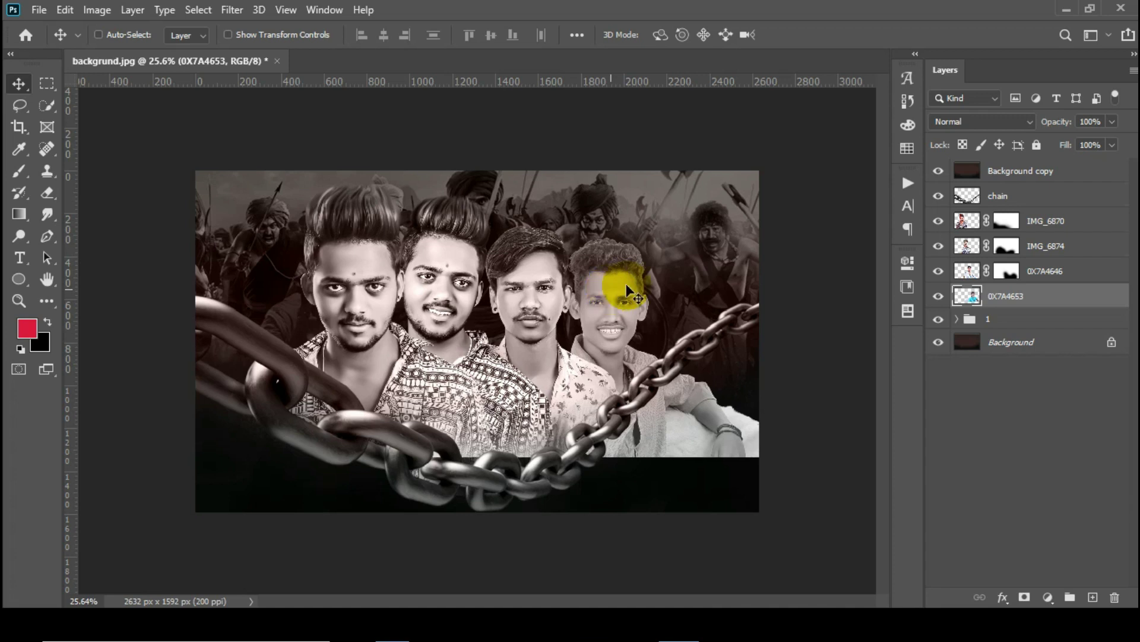
pyautogui.click(1017, 271)
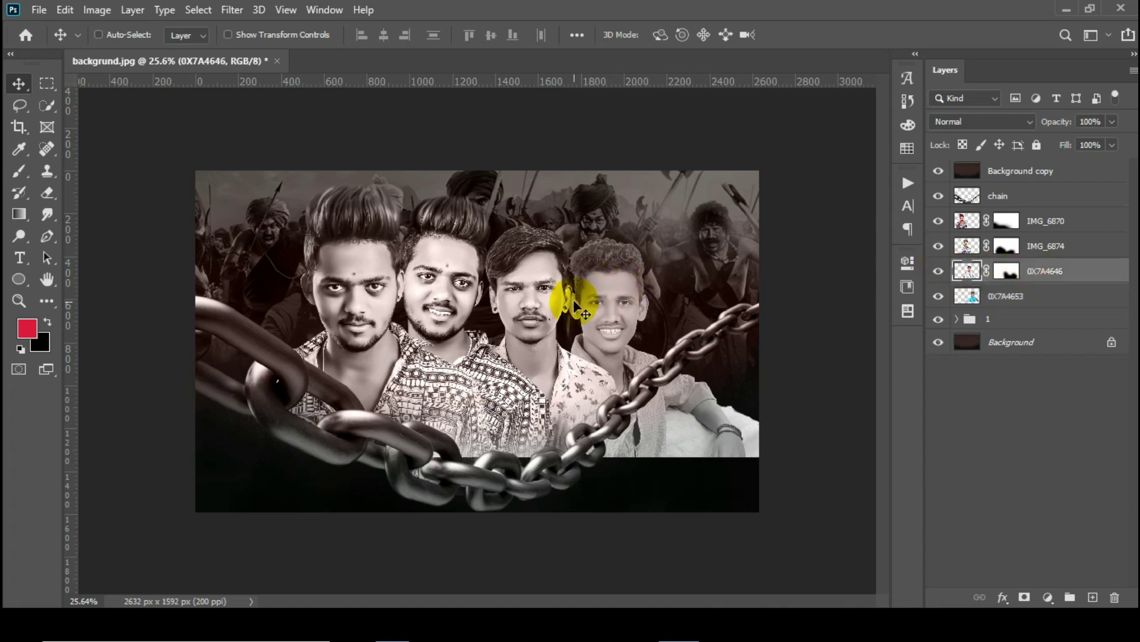
pyautogui.moveTo(574, 306); pyautogui.dragTo(611, 382)
pyautogui.hotkey('ctrl', 't')
pyautogui.moveTo(683, 530); pyautogui.dragTo(687, 504)
pyautogui.moveTo(759, 102); pyautogui.dragTo(757, 125)
pyautogui.click(830, 35)
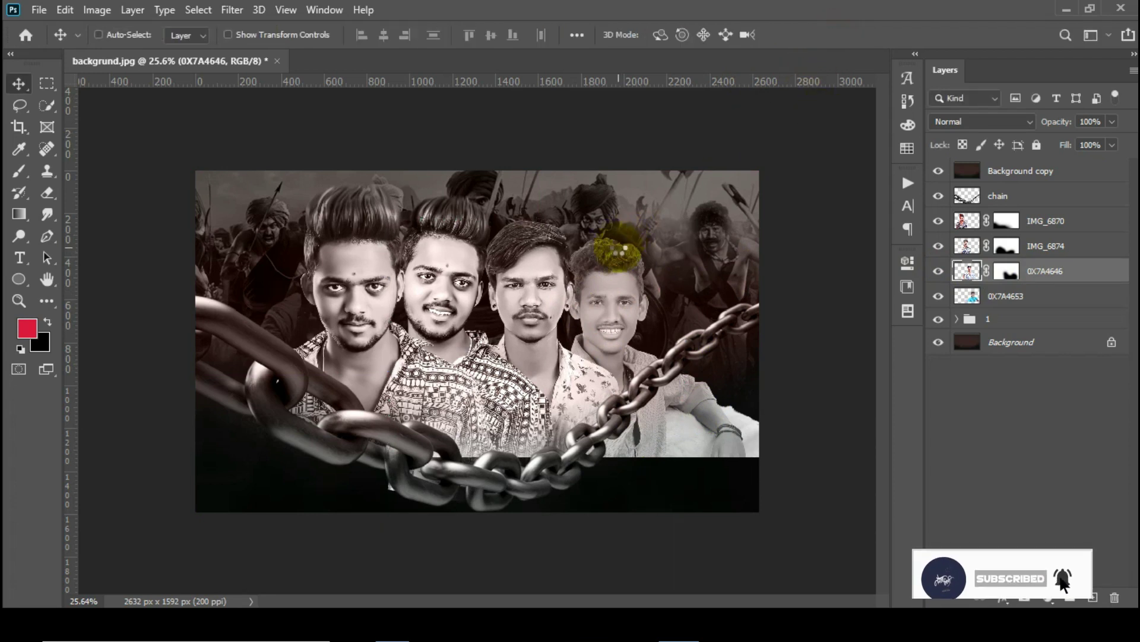
# Clean up the lower edge of the 0X7A4646 portrait on its layer mask with the 600 px eraser
pyautogui.click(1007, 271)
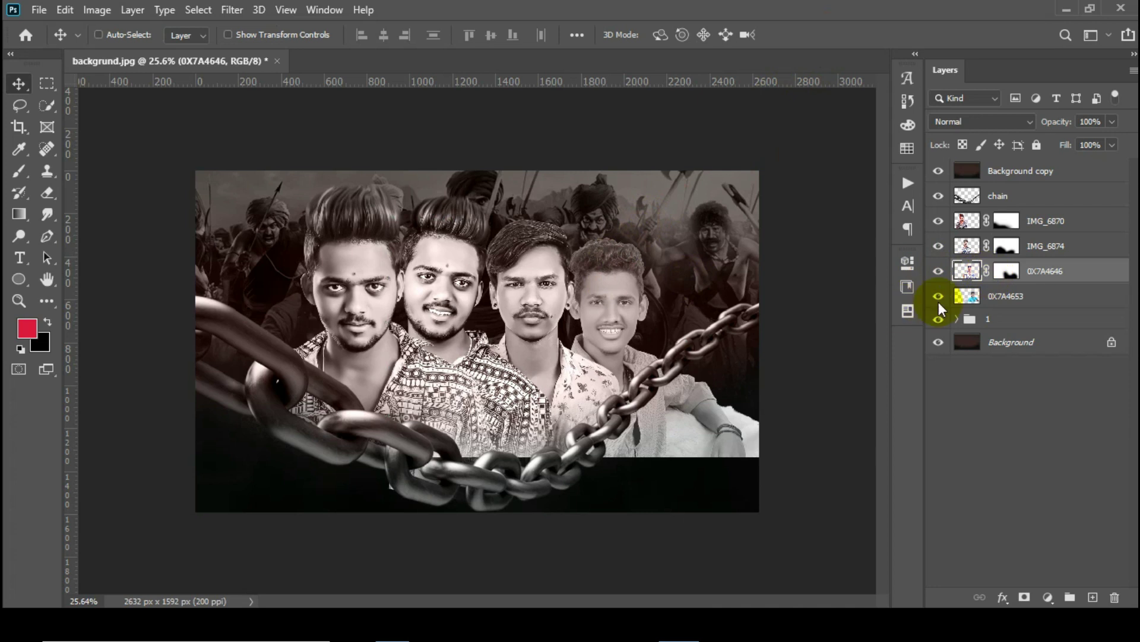
pyautogui.press('d')
pyautogui.click(46, 192)
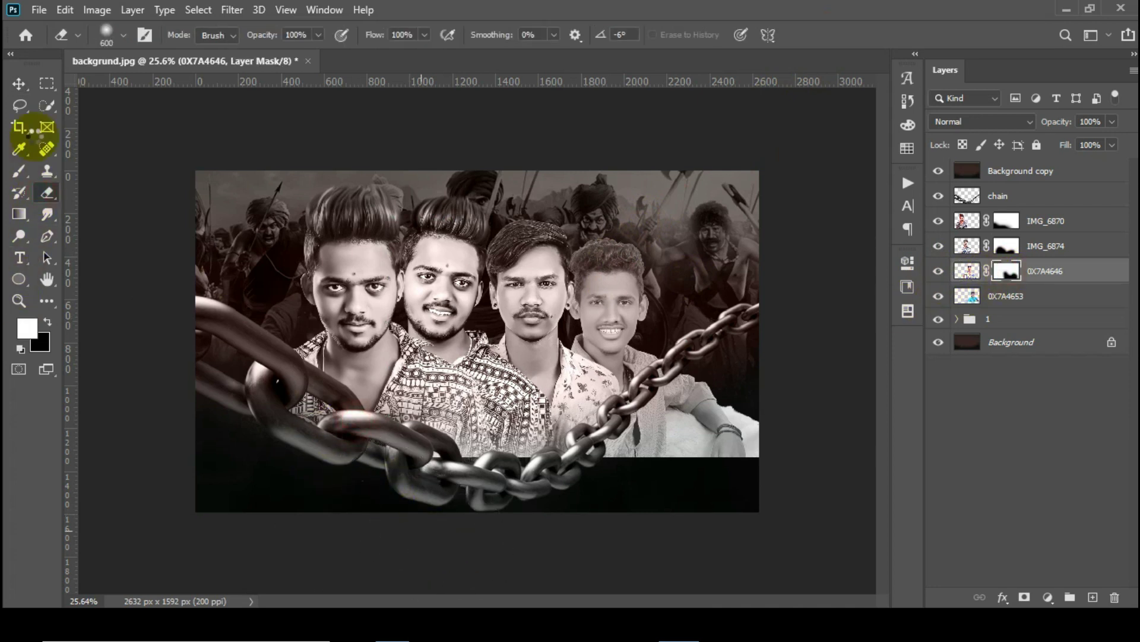
pyautogui.click(19, 83)
pyautogui.click(1007, 245)
# Add a layer mask to 0X7A4653 and fade the lower shirt, arm and cushion into the dark background with the eraser
pyautogui.click(1006, 296)
pyautogui.click(1025, 597)
pyautogui.click(46, 192)
pyautogui.moveTo(507, 457)
pyautogui.mouseDown()
pyautogui.moveTo(517, 399)
pyautogui.moveTo(581, 471)
pyautogui.moveTo(790, 415)
pyautogui.moveTo(687, 395)
pyautogui.moveTo(466, 449)
pyautogui.moveTo(417, 364)
pyautogui.moveTo(473, 382)
pyautogui.moveTo(476, 437)
pyautogui.moveTo(610, 480)
pyautogui.mouseUp()
pyautogui.click(19, 84)
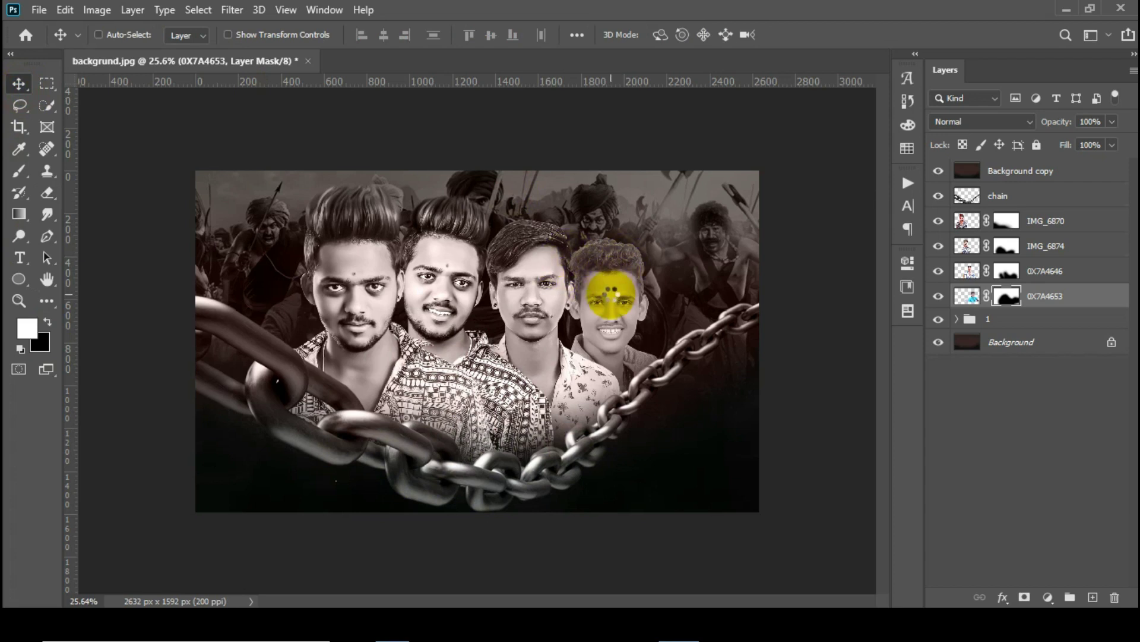
# Apply the Camera Raw preset "0 Abhi" to the 0X7A4653 portrait image
pyautogui.click(967, 296)
pyautogui.click(231, 10)
pyautogui.click(293, 111)
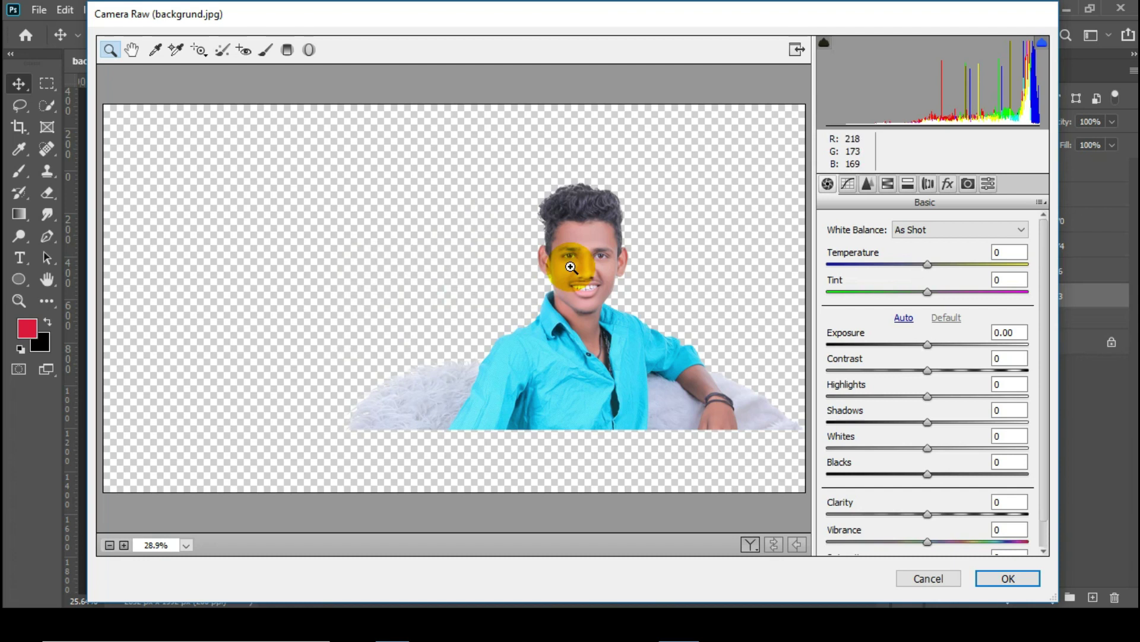
pyautogui.click(988, 184)
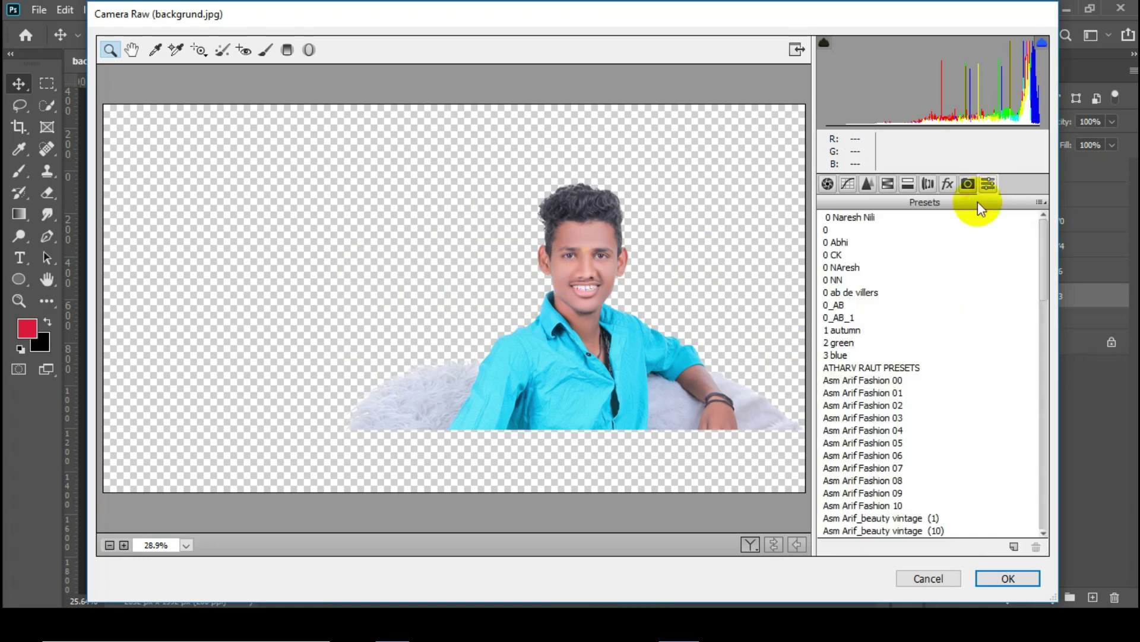
pyautogui.click(835, 254)
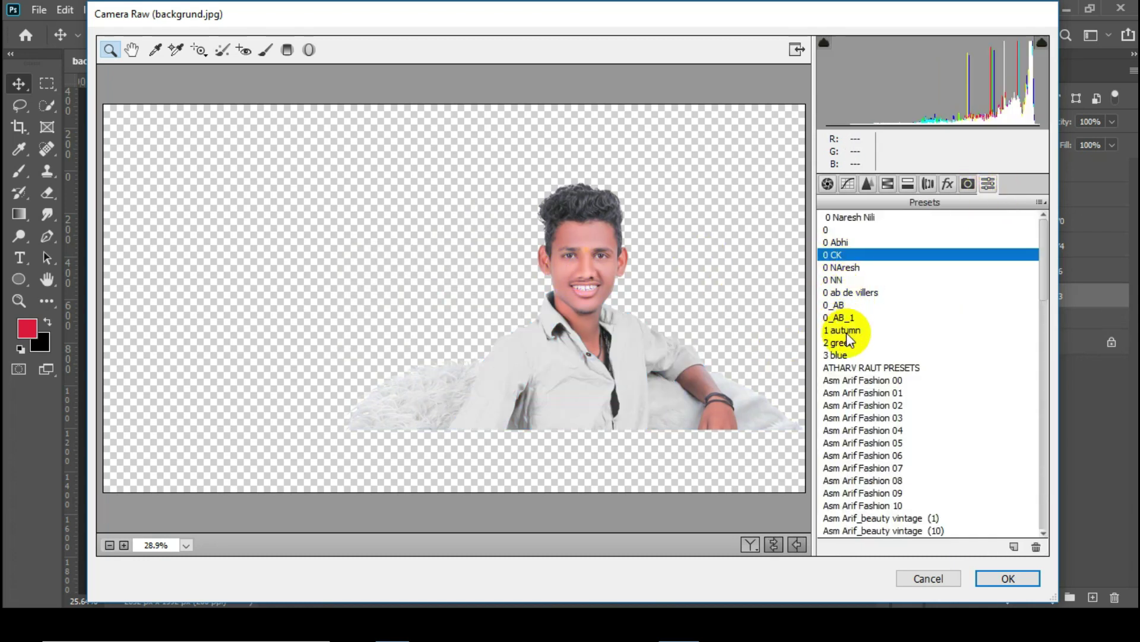
pyautogui.click(837, 242)
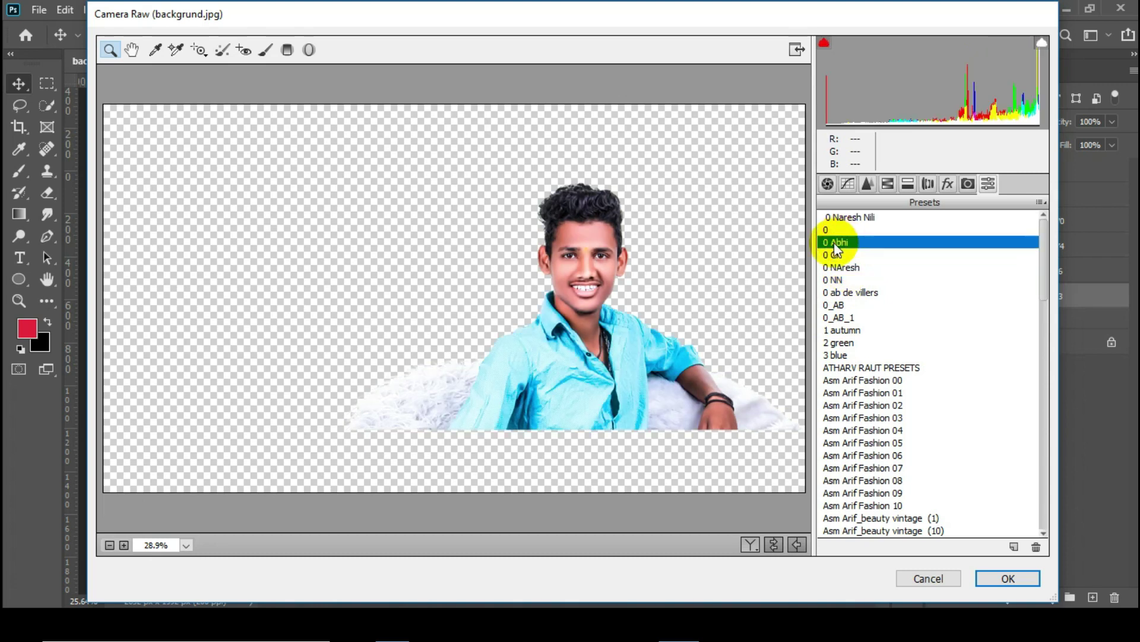
pyautogui.press('Return')
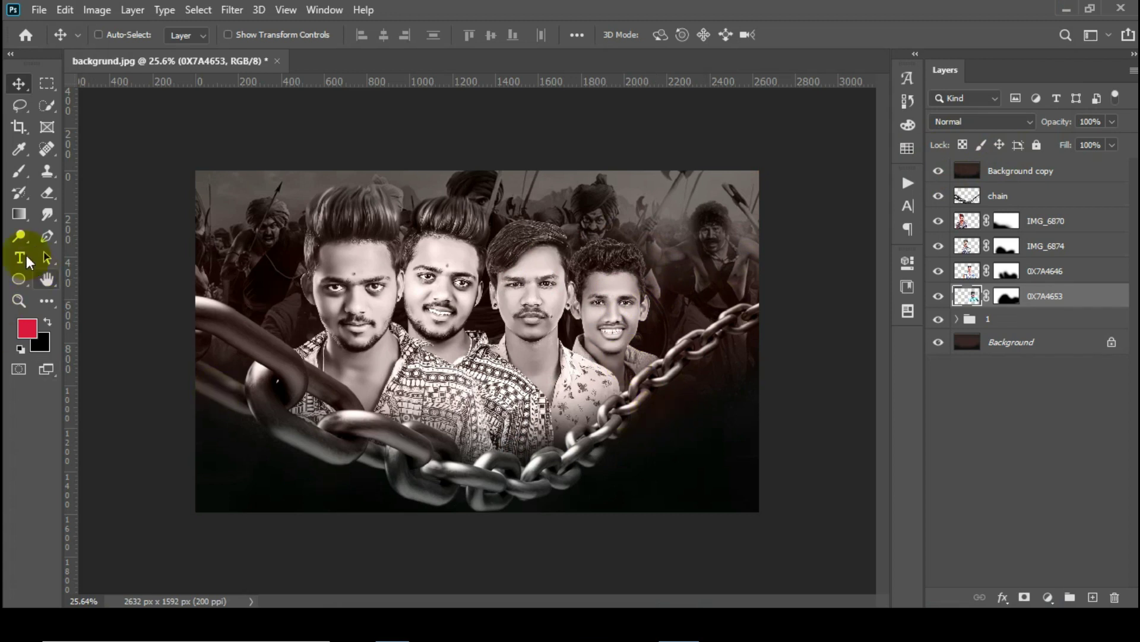
# Dodge the neck area of the 0X7A4653 portrait using Midtones at 22% exposure
pyautogui.click(18, 235)
pyautogui.moveTo(595, 360); pyautogui.dragTo(614, 367)
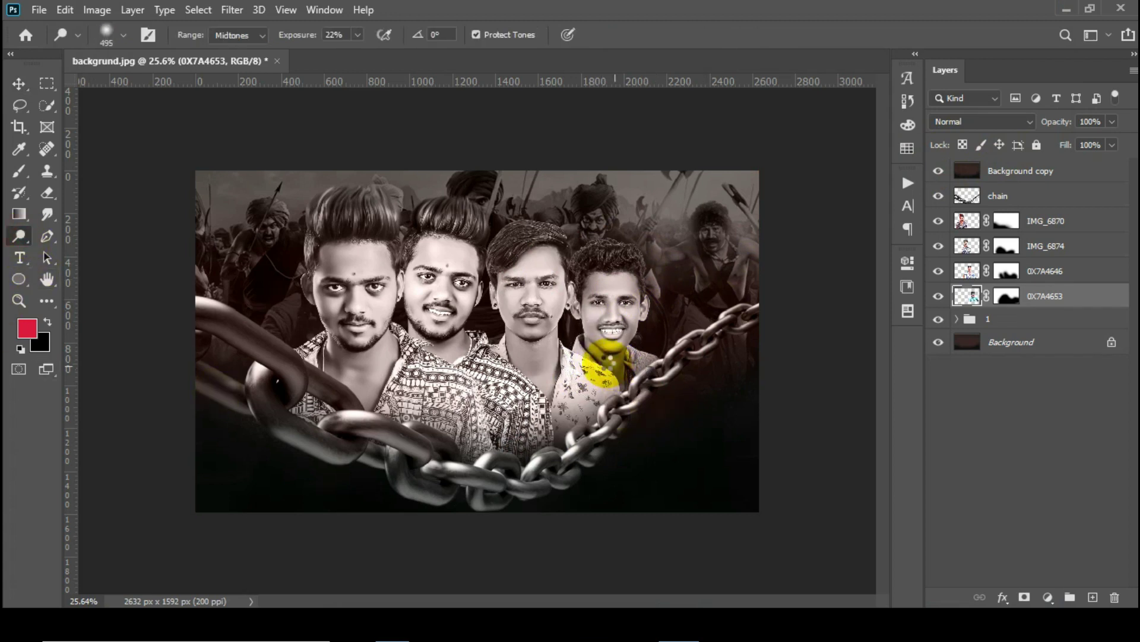
pyautogui.click(18, 83)
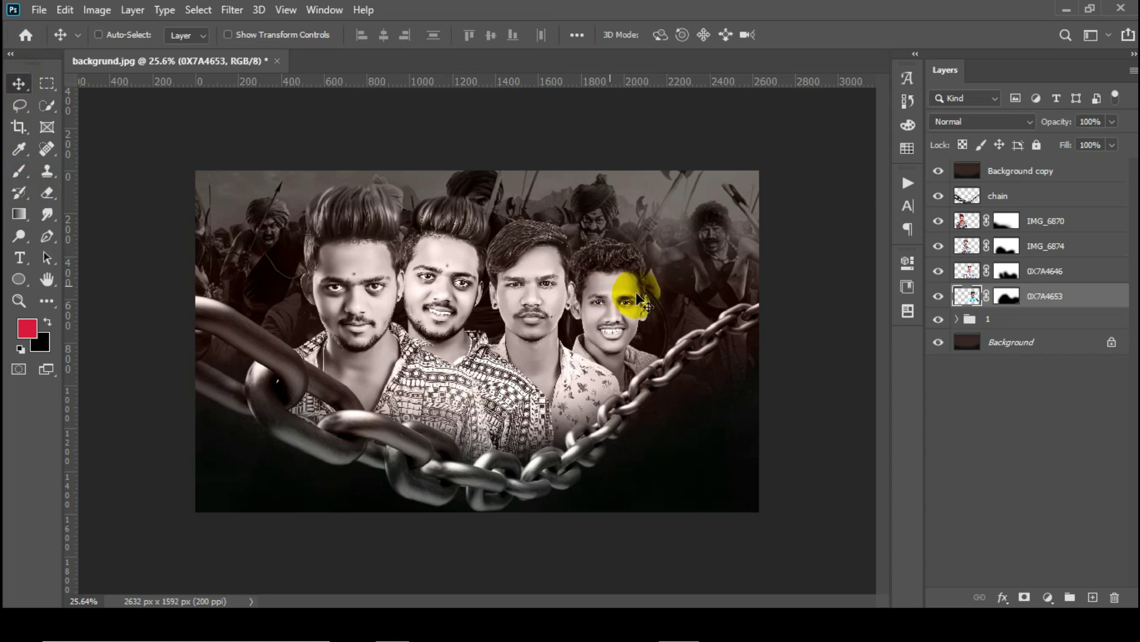
# Shift the 0X7A4653 and 0X7A4646 portraits slightly right to open up the spacing in the row
pyautogui.moveTo(983, 300); pyautogui.dragTo(1019, 274)
pyautogui.moveTo(619, 267)
pyautogui.mouseDown()
pyautogui.moveTo(606, 275)
pyautogui.moveTo(624, 272)
pyautogui.mouseUp()
pyautogui.click(1008, 295)
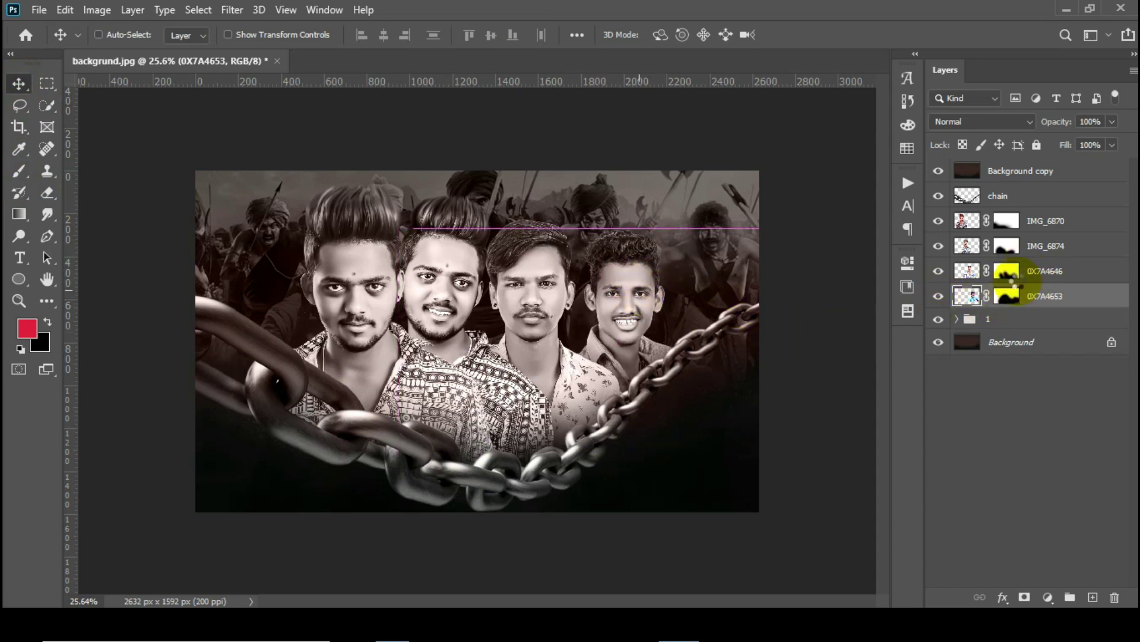
pyautogui.hotkey('alt', ']')
pyautogui.moveTo(559, 304); pyautogui.dragTo(496, 312)
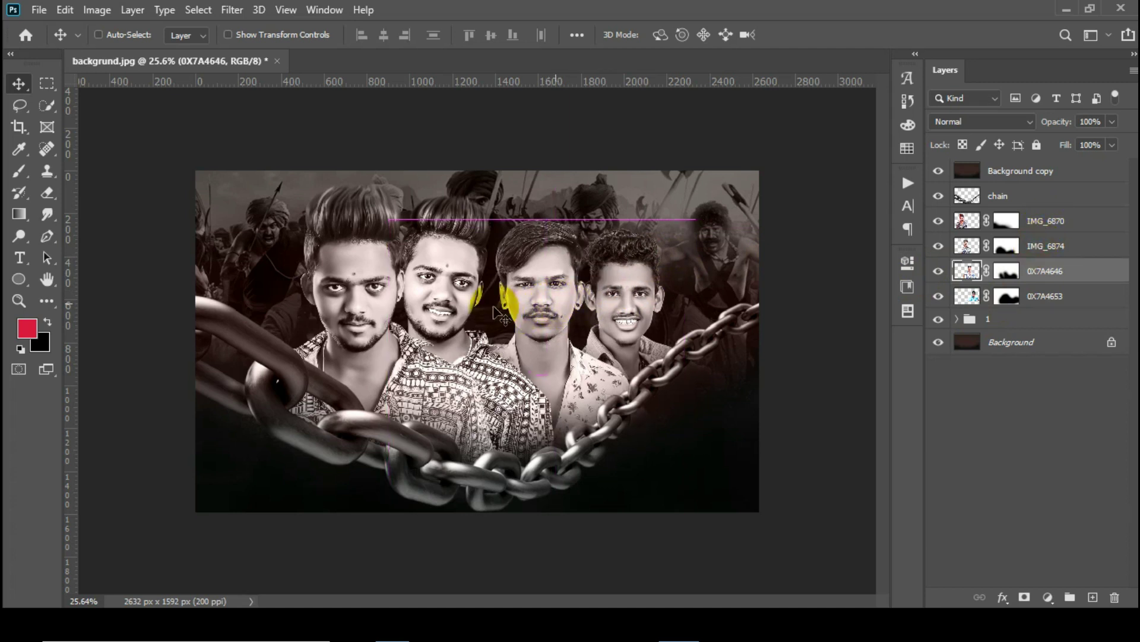
# Nudge the IMG_6874 portrait slightly right to even out the row, keeping its scale at 100%
pyautogui.hotkey('alt', ']')
pyautogui.click(470, 309)
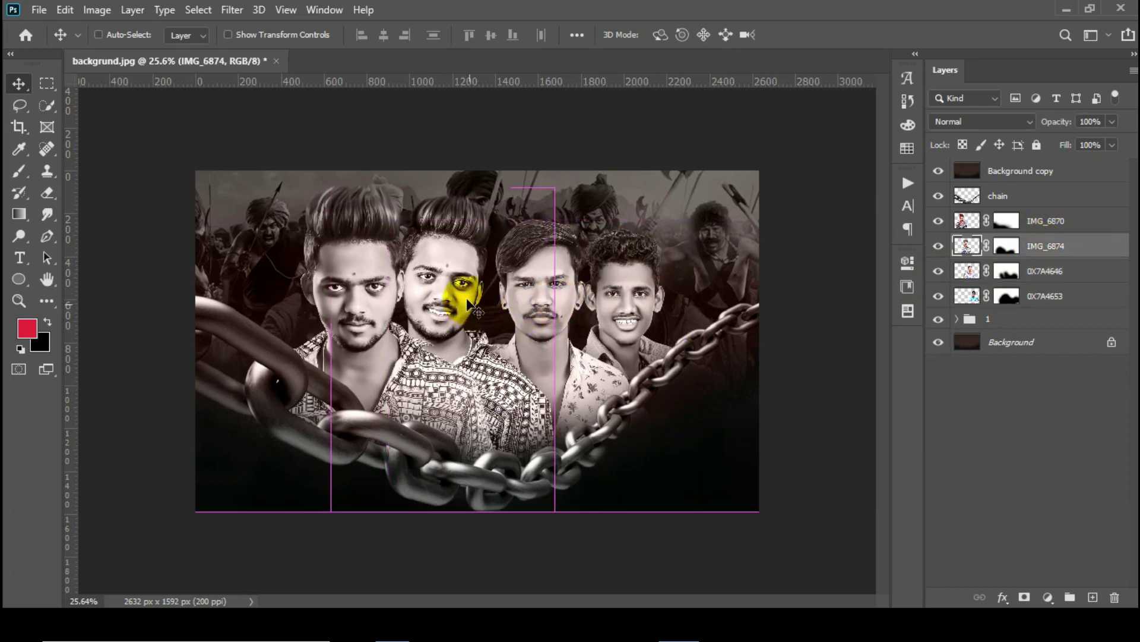
pyautogui.click(1050, 222)
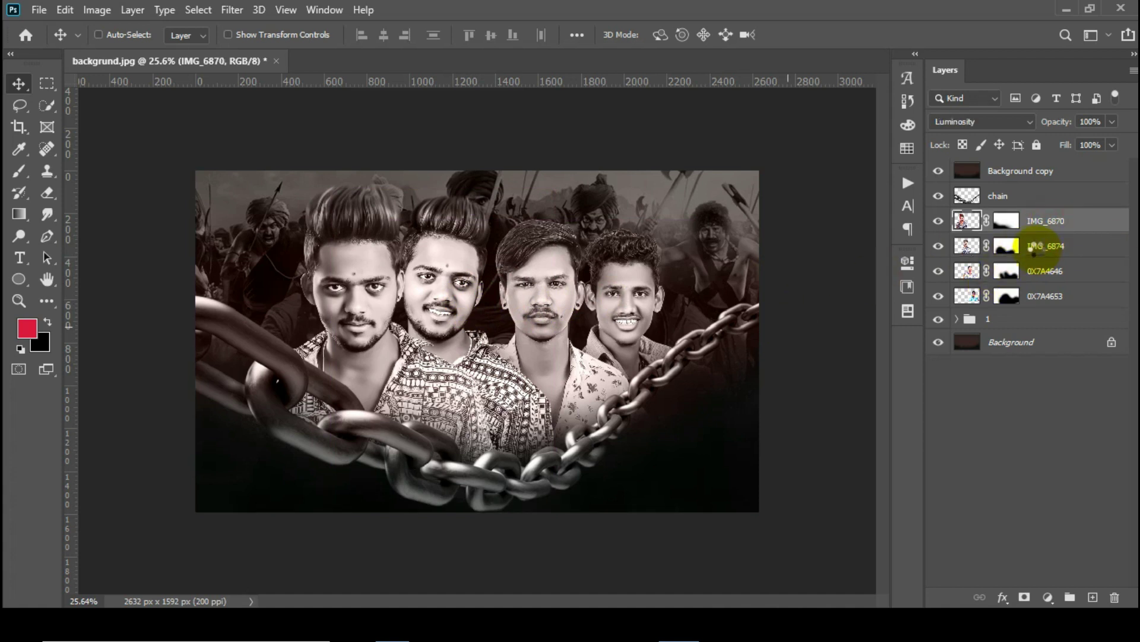
pyautogui.click(1036, 251)
pyautogui.moveTo(555, 267); pyautogui.dragTo(559, 280)
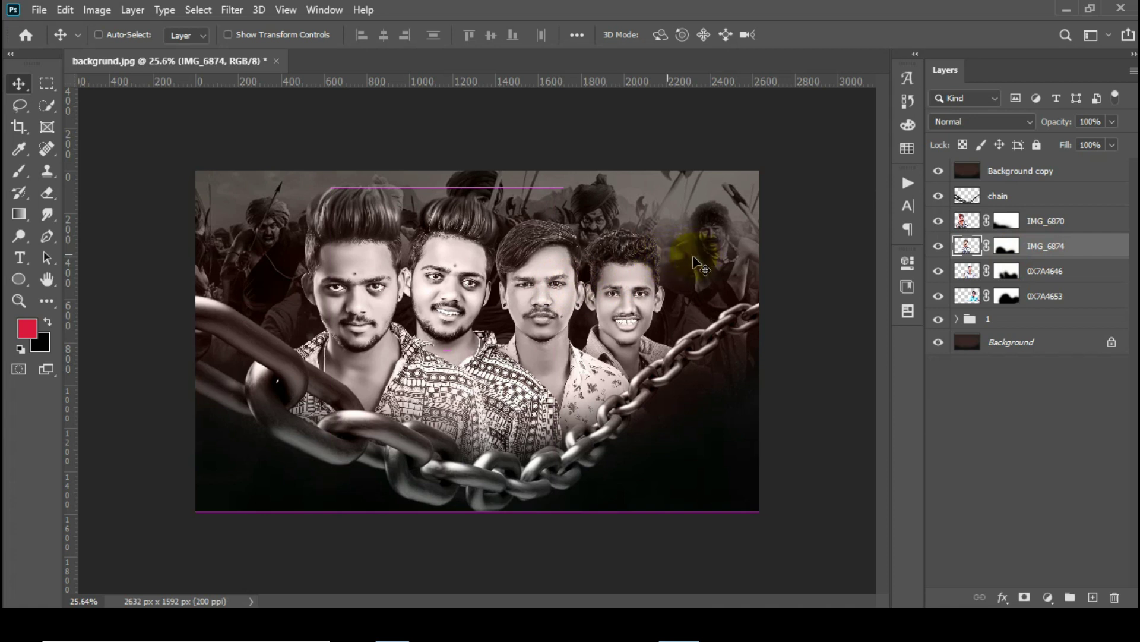
pyautogui.hotkey('ctrl', 't')
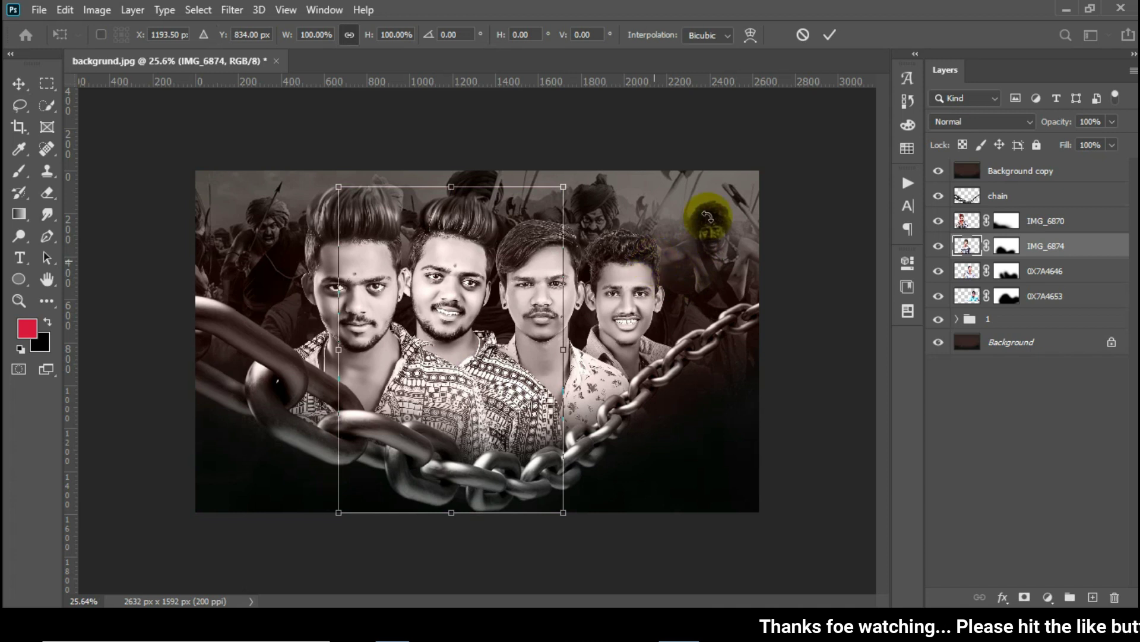
pyautogui.click(830, 36)
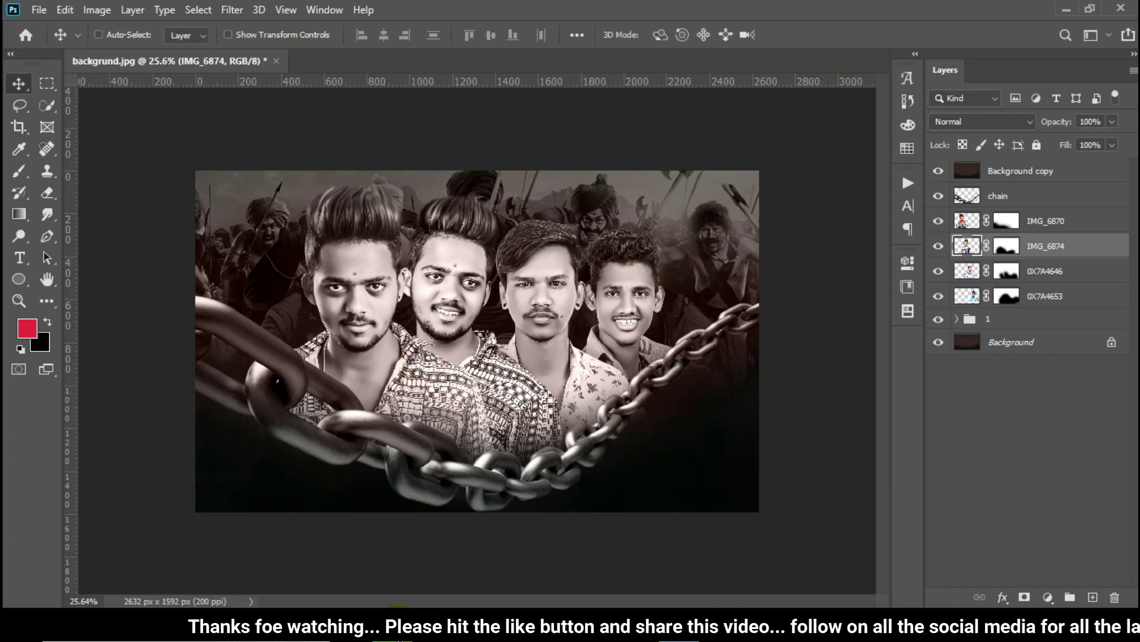
# Switch to File Explorer and place the Sunlight and light images from the RAKESH RK folder into the poster
pyautogui.hotkey('alt', 'Tab')
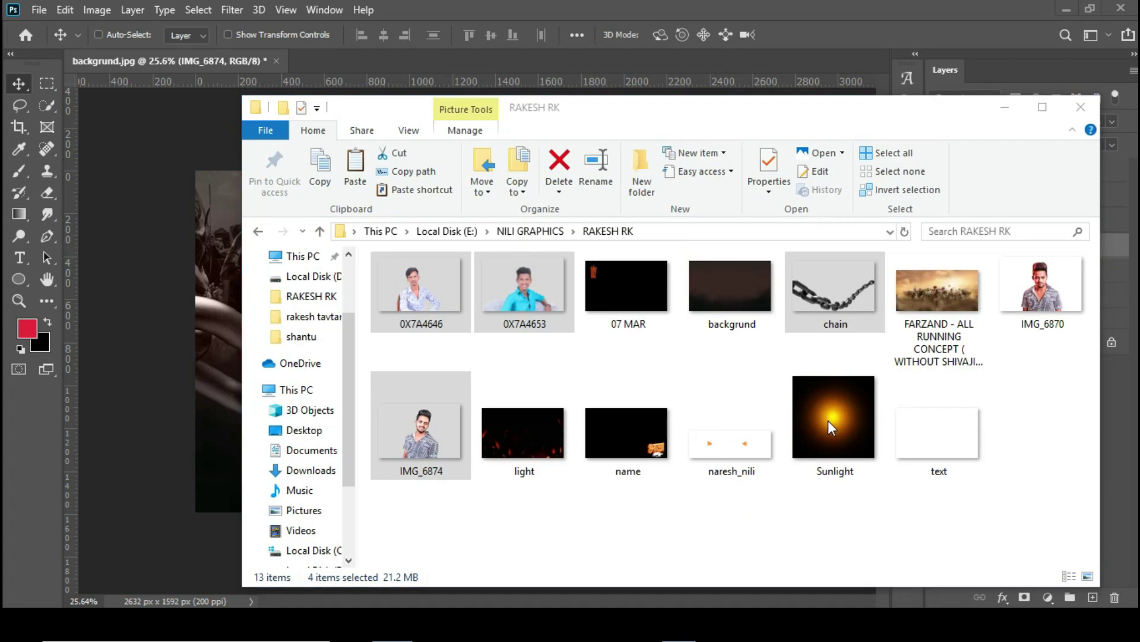
pyautogui.click(820, 379)
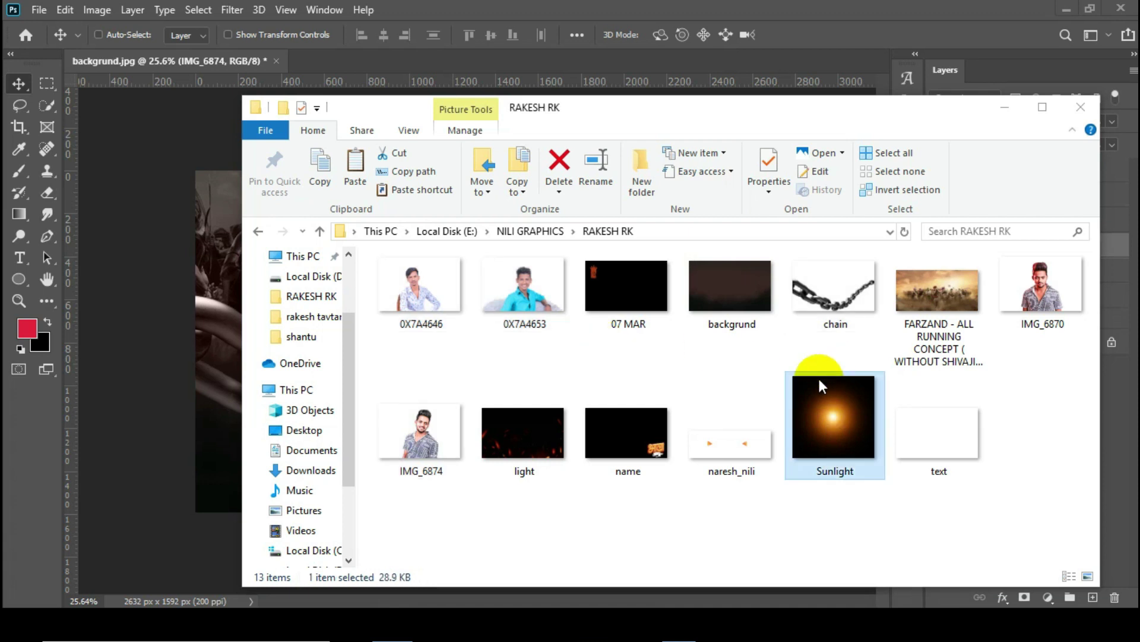
pyautogui.click(521, 443)
pyautogui.moveTo(821, 473); pyautogui.dragTo(433, 336)
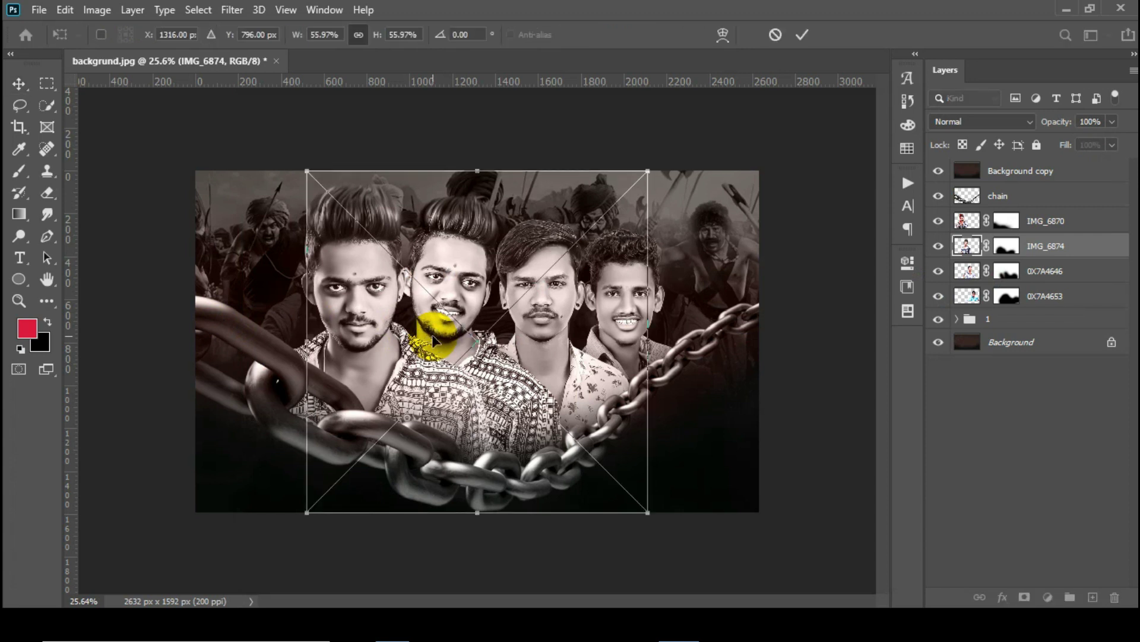
pyautogui.press('Return')
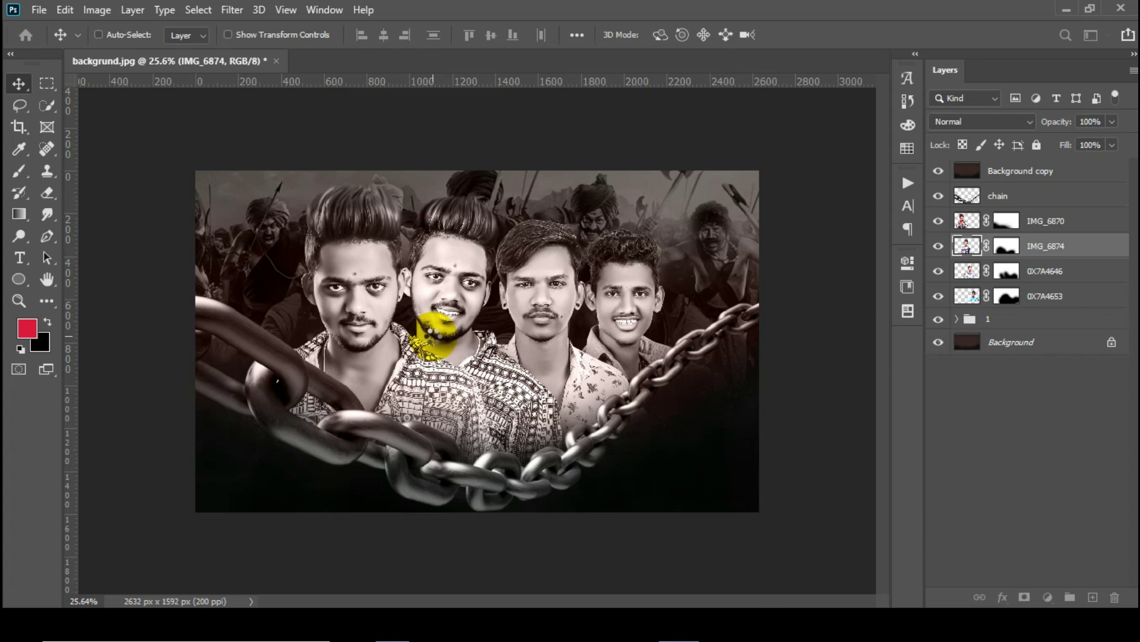
pyautogui.hotkey('ctrl', 't')
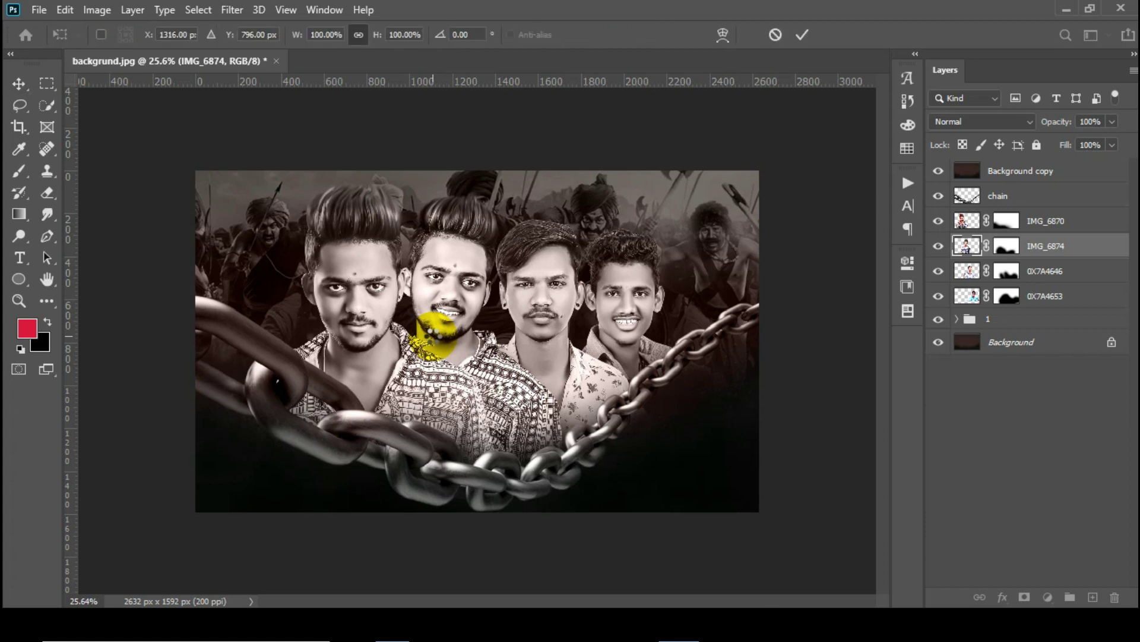
pyautogui.press('Return')
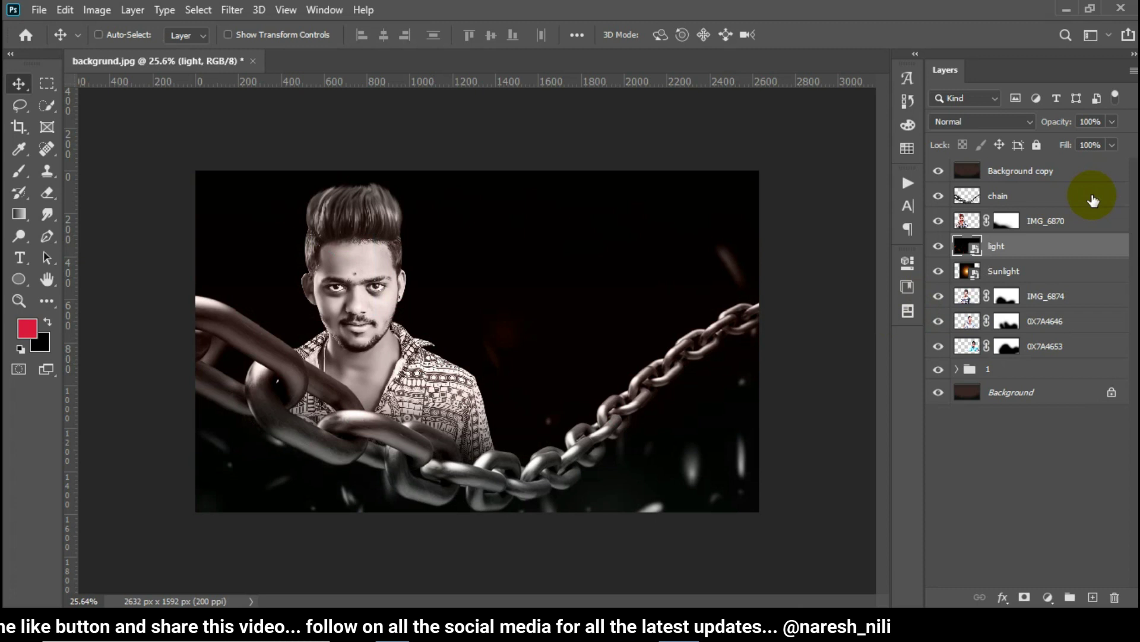
# Rasterize the placed light and Sunlight layers
pyautogui.rightClick(1015, 244)
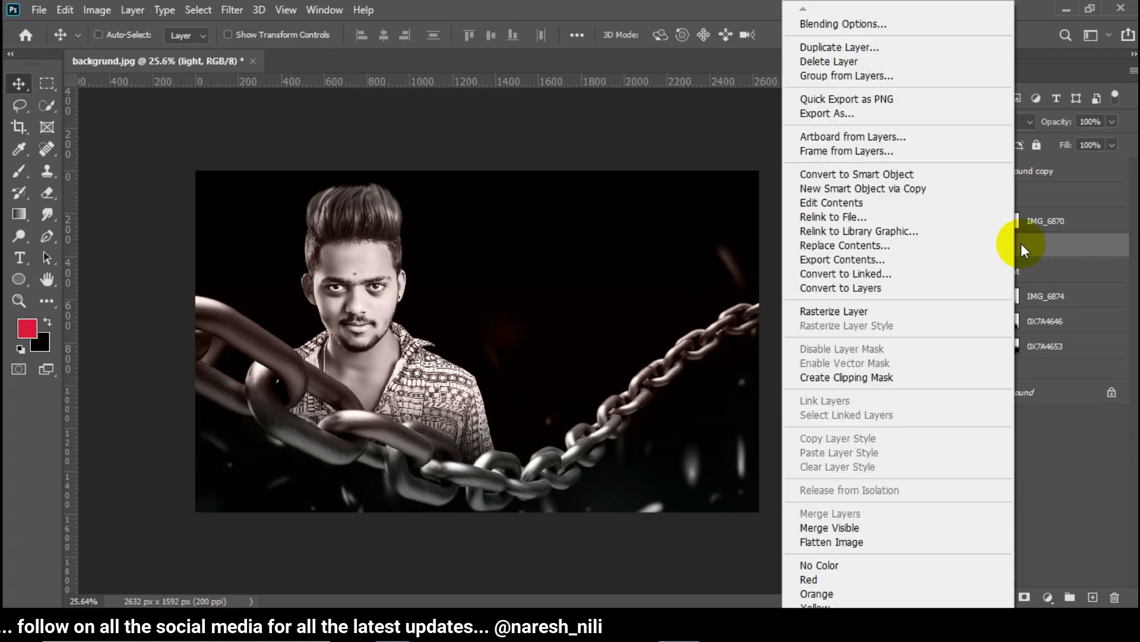
pyautogui.click(851, 313)
pyautogui.rightClick(975, 257)
pyautogui.click(973, 265)
# Hide Sunlight and move the Sunlight and light layers above Background copy, with light on top
pyautogui.click(1004, 271)
pyautogui.moveTo(1003, 271); pyautogui.dragTo(973, 185)
pyautogui.click(990, 270)
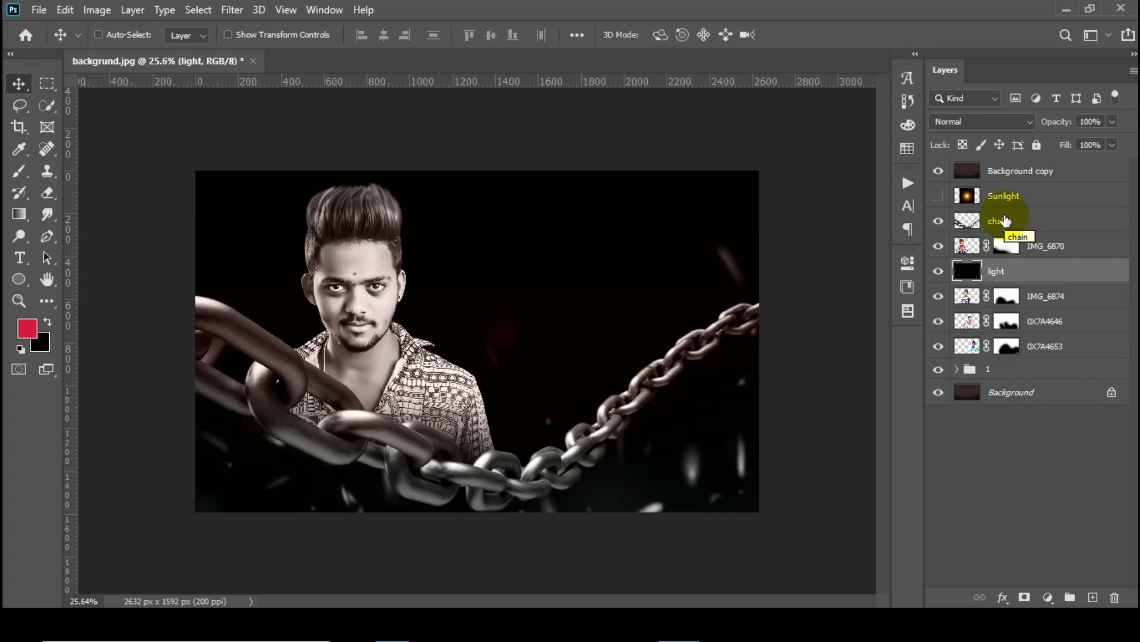
pyautogui.moveTo(1000, 261); pyautogui.dragTo(993, 167)
pyautogui.moveTo(1006, 222); pyautogui.dragTo(978, 193)
pyautogui.click(997, 170)
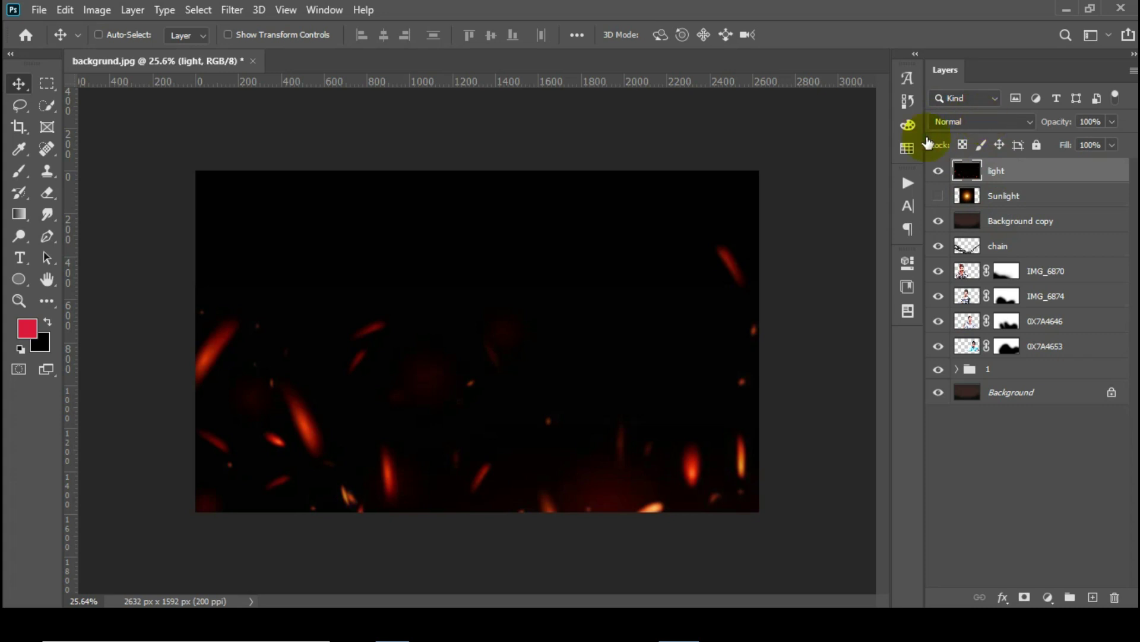
# Set the light layer's blend mode to Screen, then show Sunlight and set it to Screen as well
pyautogui.click(972, 122)
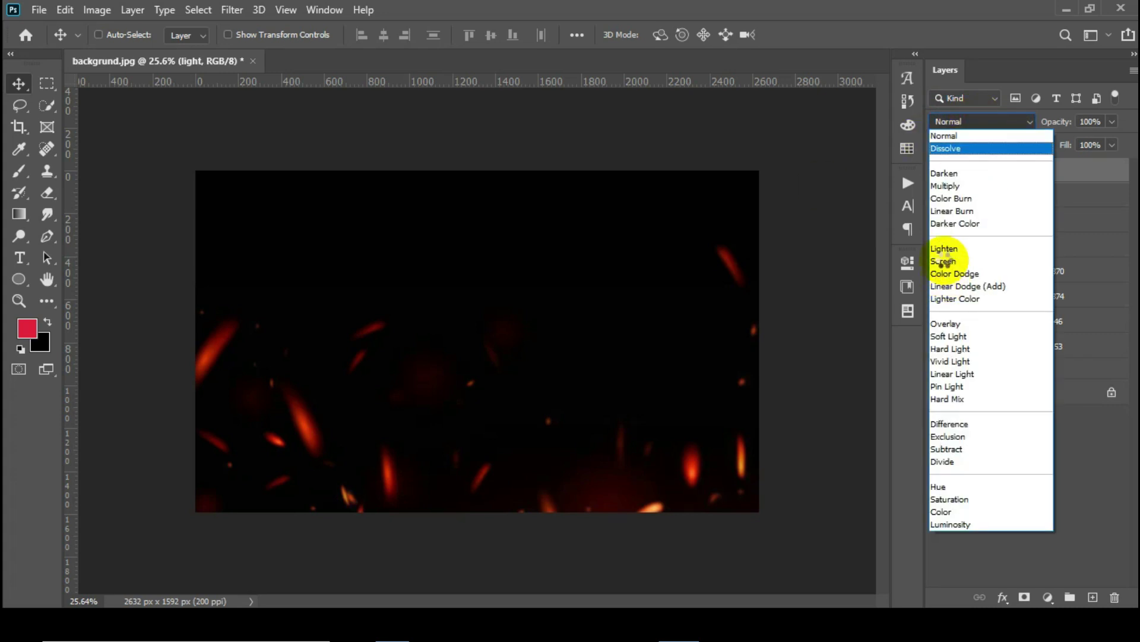
pyautogui.click(945, 258)
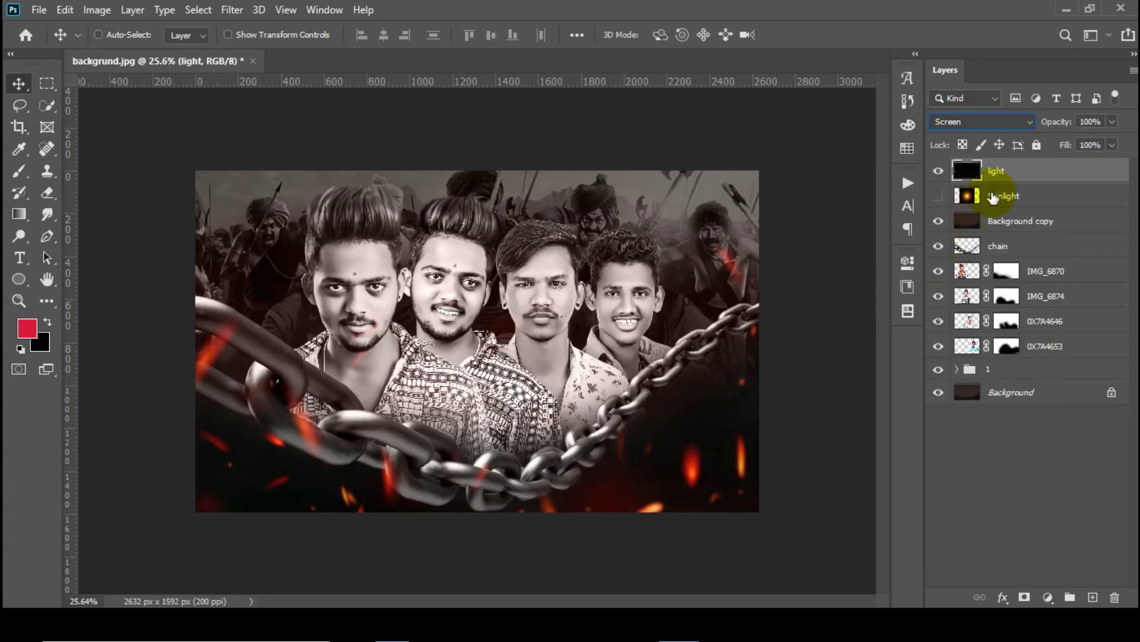
pyautogui.click(1004, 195)
pyautogui.click(938, 197)
pyautogui.click(972, 121)
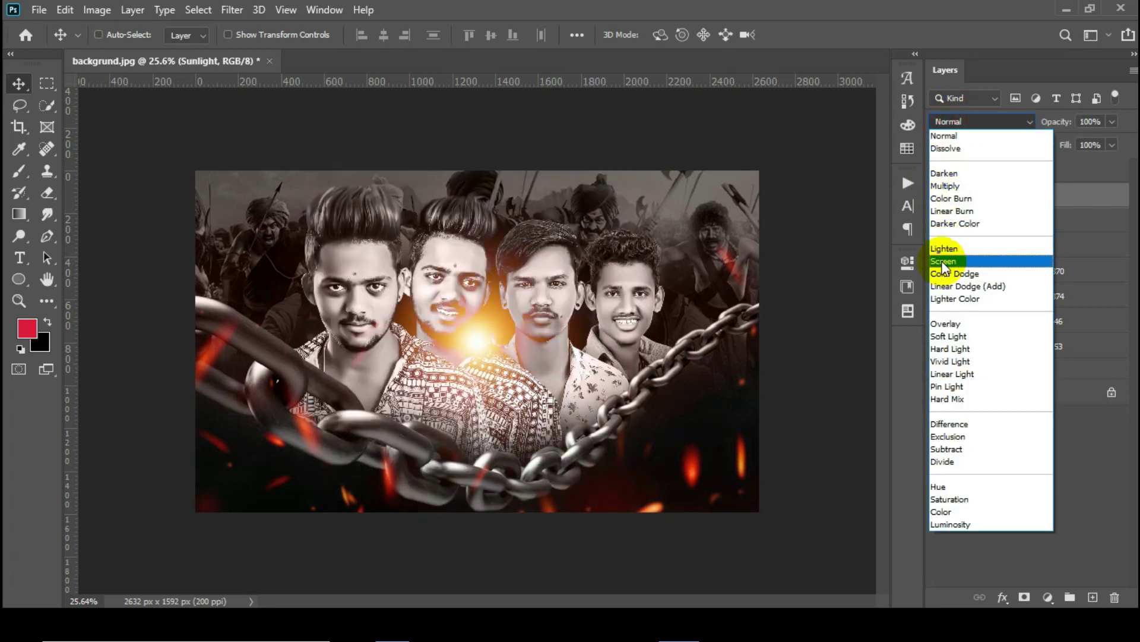
pyautogui.click(945, 257)
# Move the Sunlight glow onto the large chain link beside the first portrait and shift its hue toward red with Hue/Saturation
pyautogui.moveTo(491, 348); pyautogui.dragTo(309, 360)
pyautogui.click(97, 10)
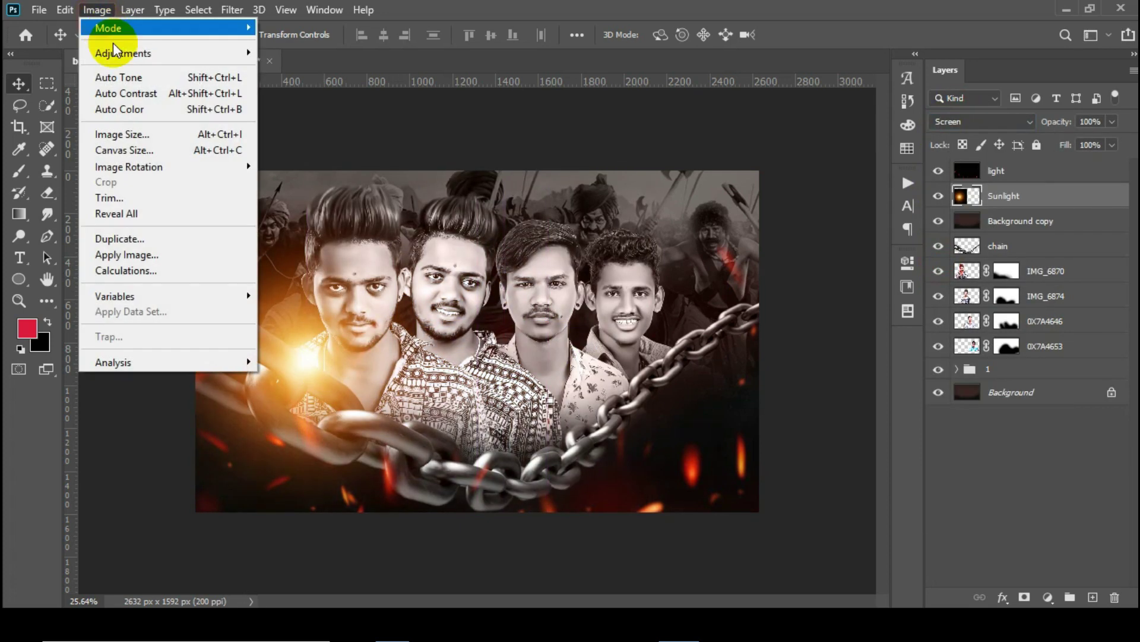
pyautogui.press('Escape')
pyautogui.hotkey('ctrl', 'u')
pyautogui.moveTo(737, 194); pyautogui.dragTo(726, 195)
pyautogui.click(928, 109)
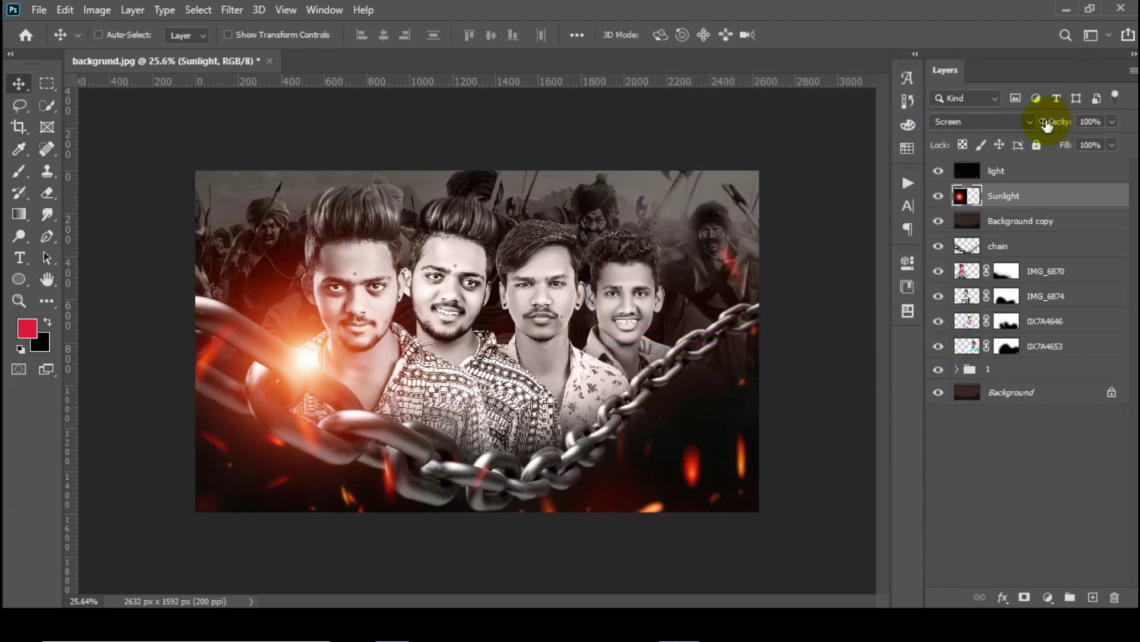
# Reduce the Sunlight layer's opacity to 79%, scale the glow to about 73%, and keep it over the large chain link
pyautogui.moveTo(1059, 121); pyautogui.dragTo(1046, 121)
pyautogui.hotkey('ctrl', 't')
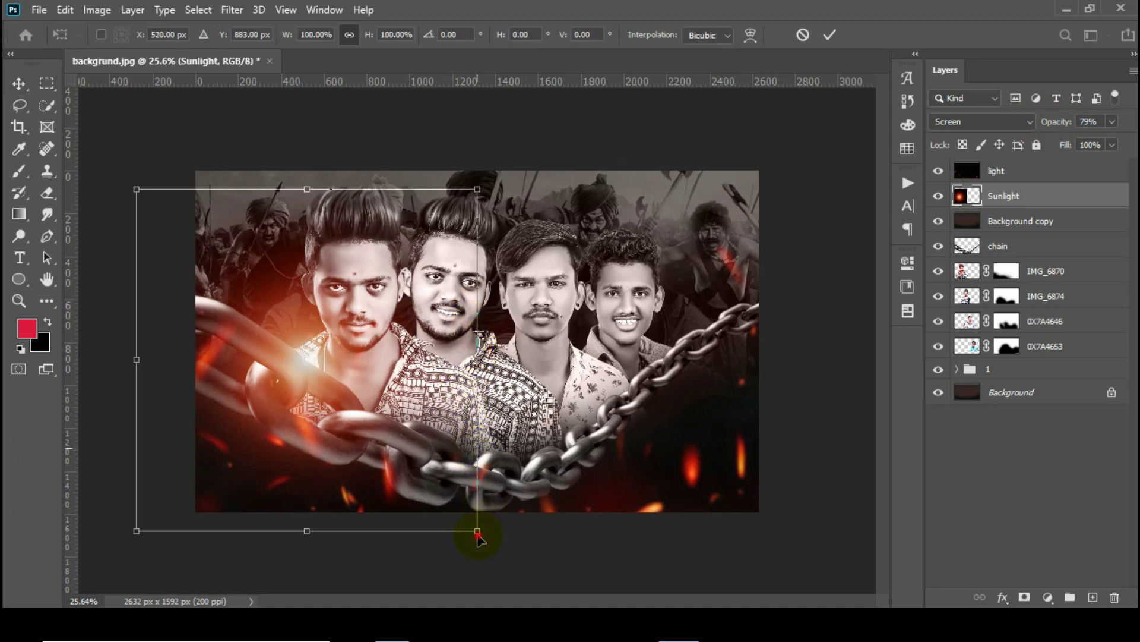
pyautogui.moveTo(467, 525); pyautogui.dragTo(487, 463)
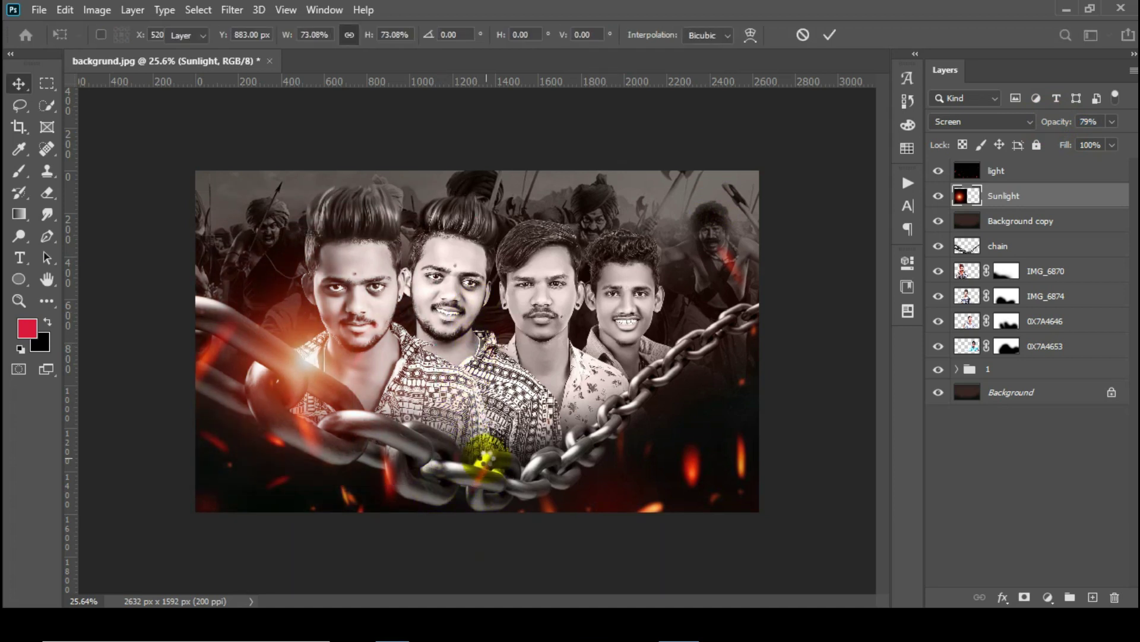
pyautogui.press('Return')
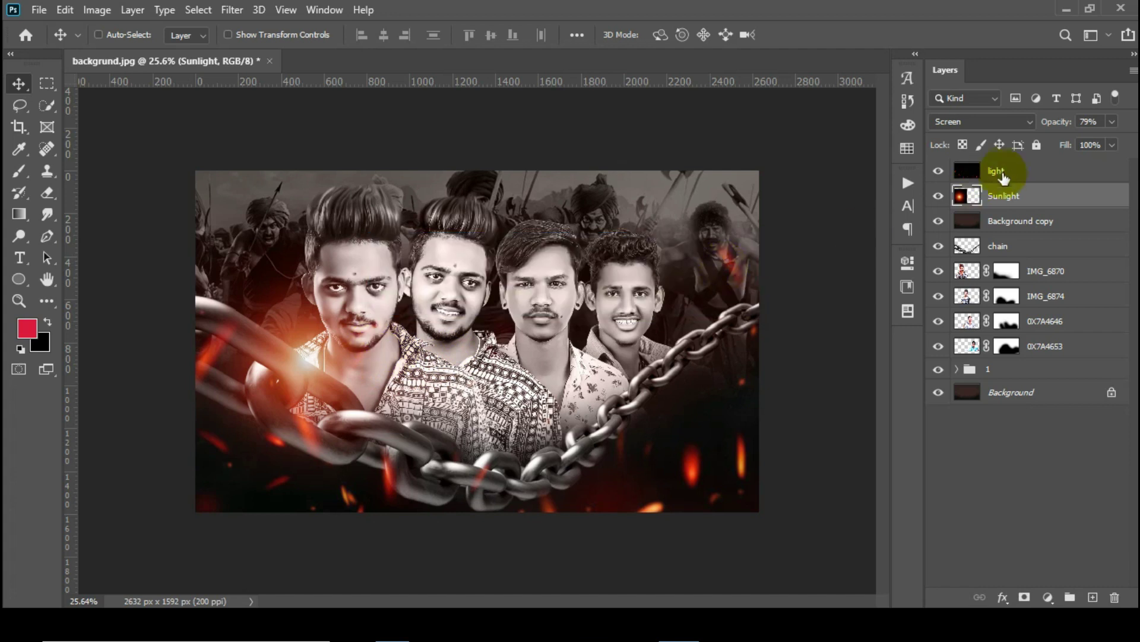
pyautogui.moveTo(312, 363); pyautogui.dragTo(309, 359)
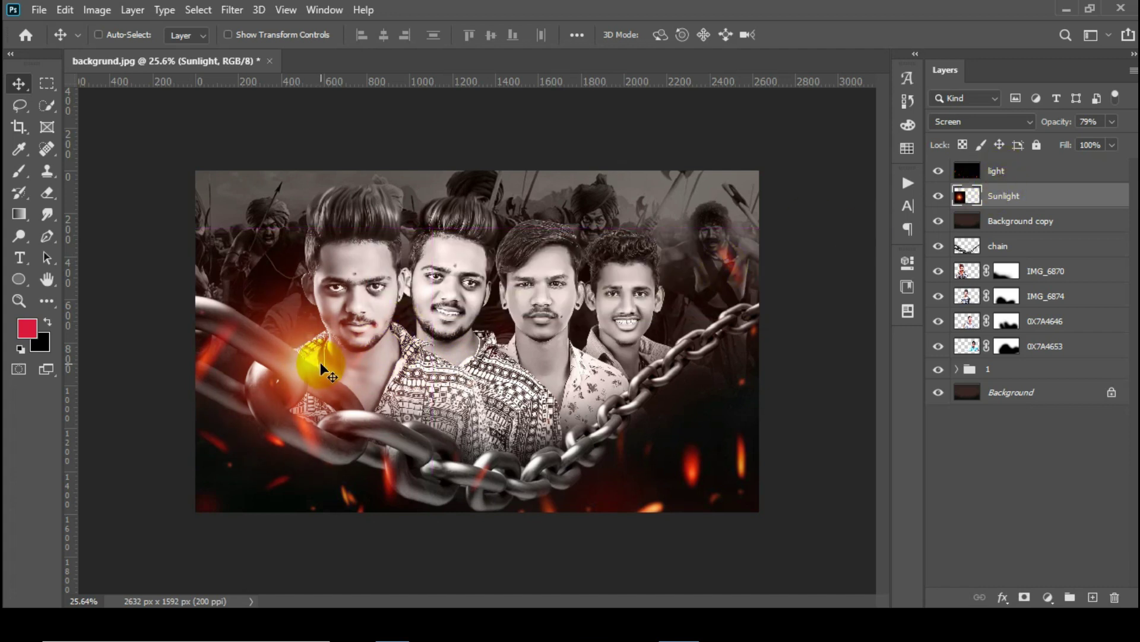
# Nudge the IMG_6870 portrait slightly right toward the second portrait and make IMG_6874 the active layer
pyautogui.click(1051, 269)
pyautogui.moveTo(345, 357); pyautogui.dragTo(345, 358)
pyautogui.click(1043, 297)
pyautogui.moveTo(548, 269); pyautogui.dragTo(499, 304)
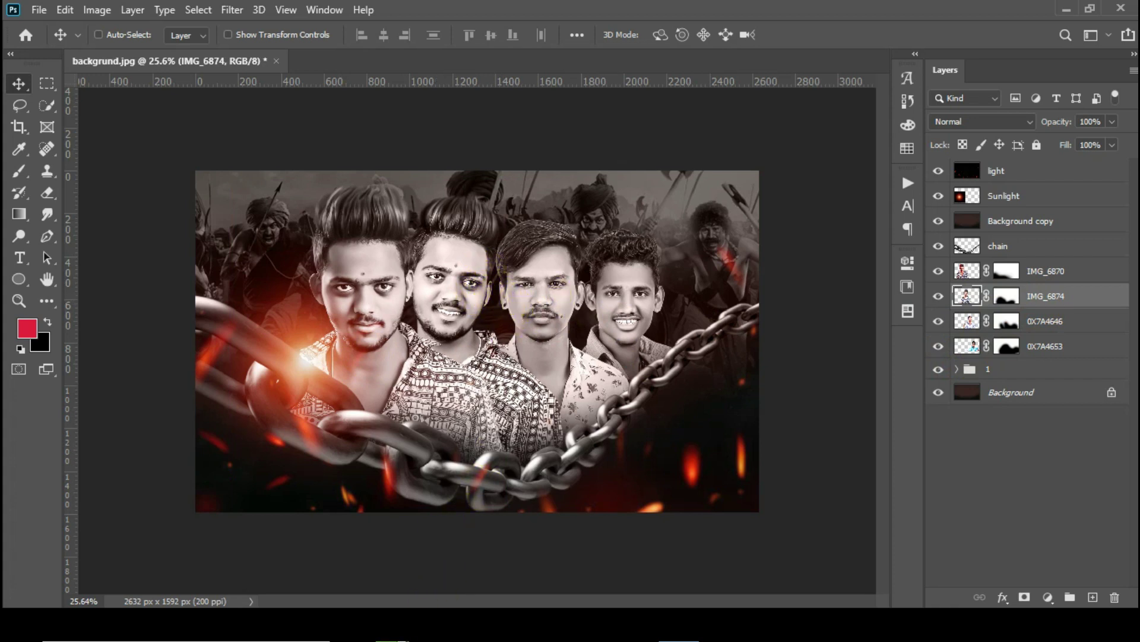
# Place the 07 MAR, name and text images from the project folder into the poster at their original position
pyautogui.hotkey('alt', 'Tab')
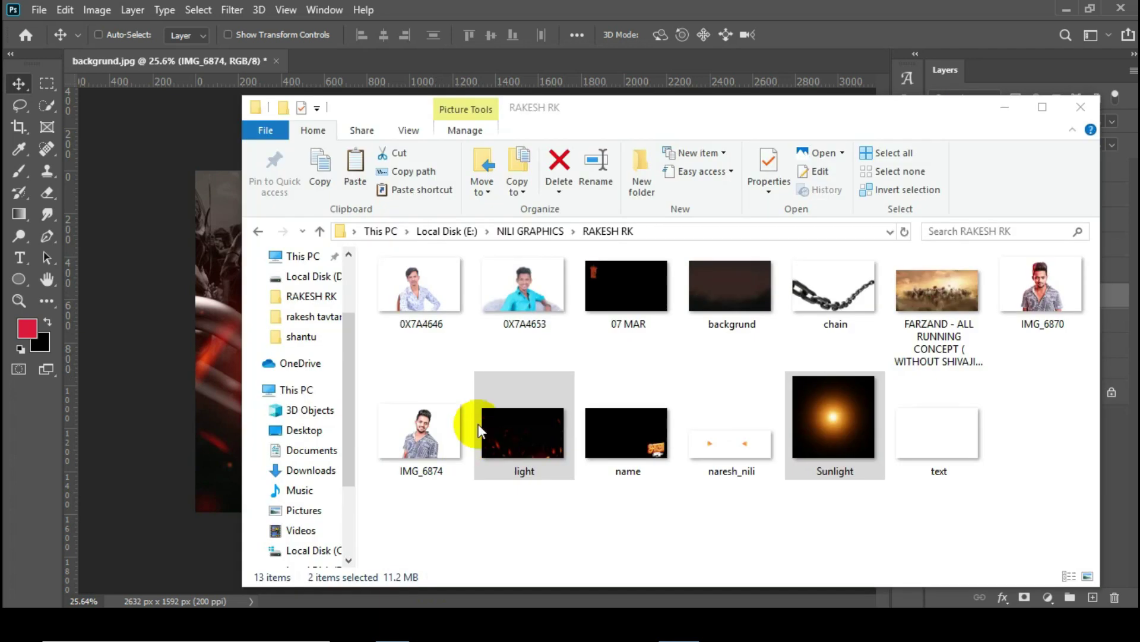
pyautogui.click(649, 434)
pyautogui.keyDown('ctrl'); pyautogui.click(952, 448); pyautogui.keyUp('ctrl')
pyautogui.keyDown('ctrl'); pyautogui.click(617, 300); pyautogui.keyUp('ctrl')
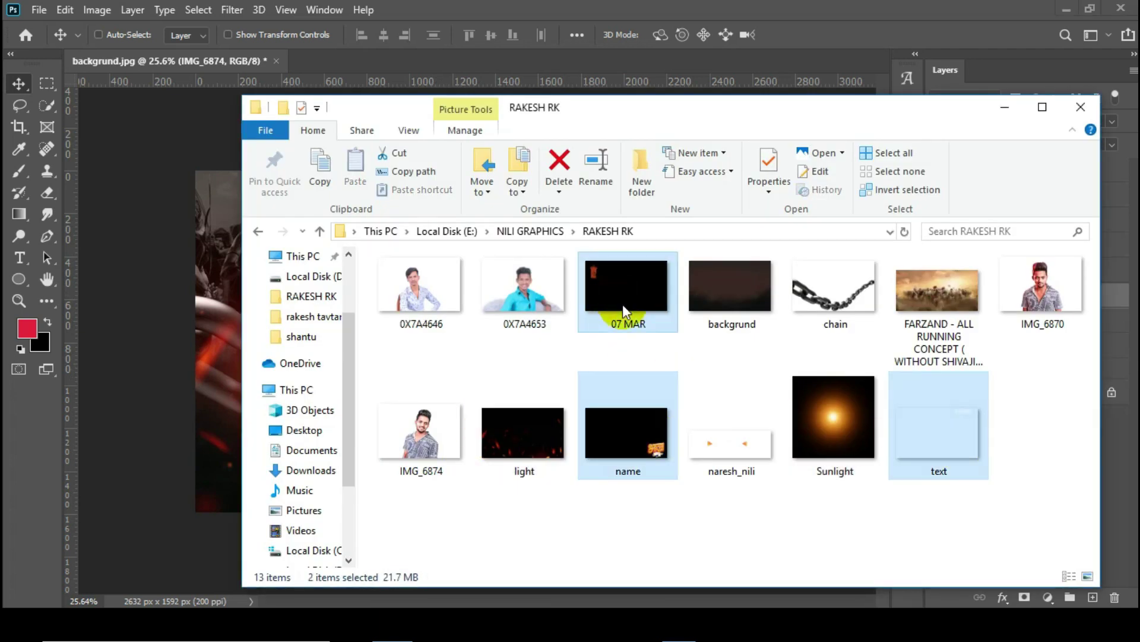
pyautogui.click(212, 265)
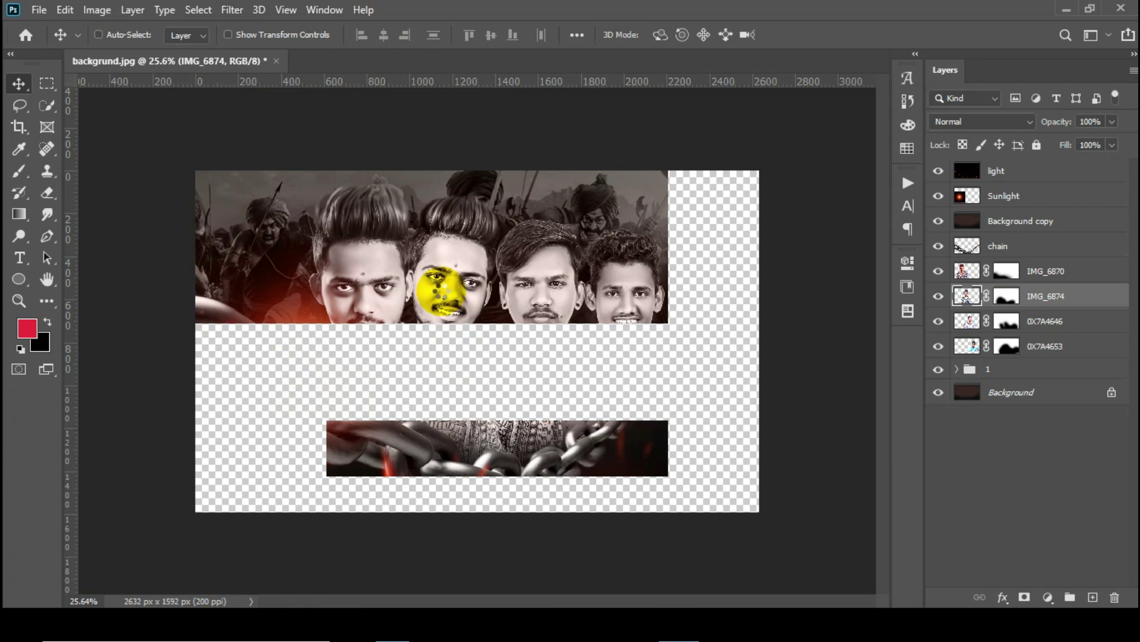
pyautogui.hotkey('ctrl', 't')
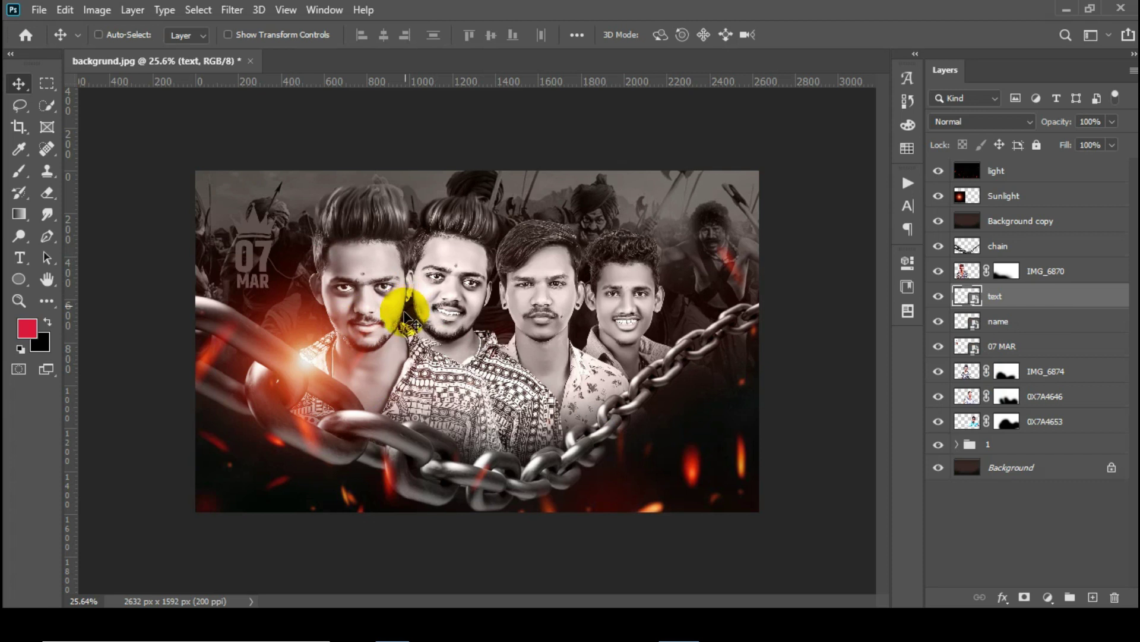
# Rasterize the text, name and 07 MAR layers together and move them above the light layer
pyautogui.click(995, 344)
pyautogui.keyDown('shift'); pyautogui.click(1008, 300); pyautogui.keyUp('shift')
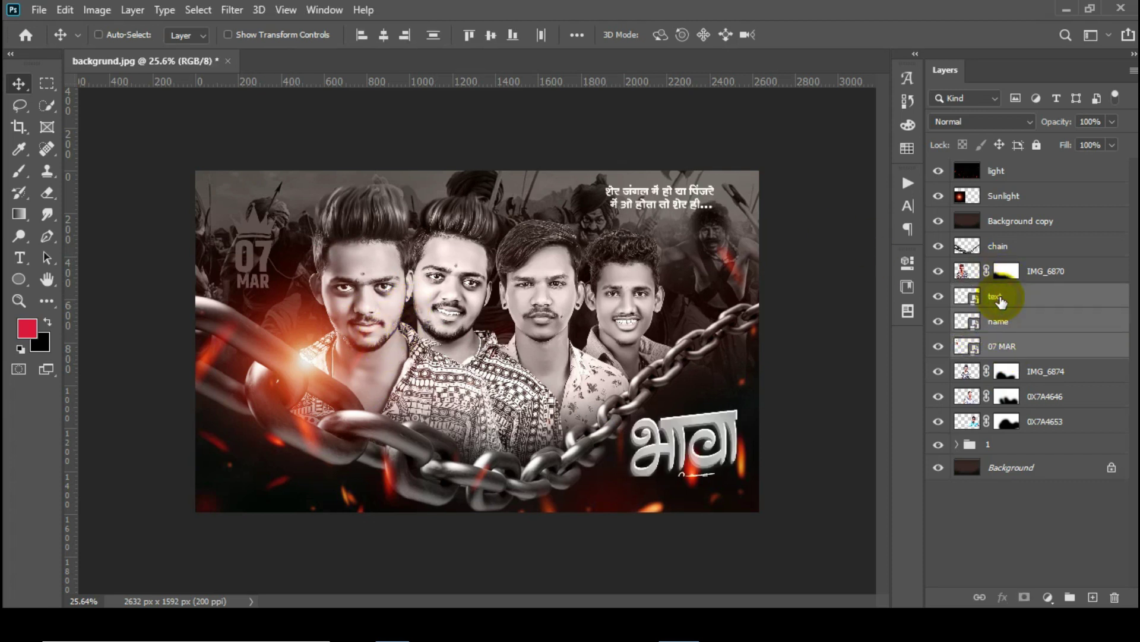
pyautogui.rightClick(1008, 300)
pyautogui.click(828, 308)
pyautogui.moveTo(997, 297); pyautogui.dragTo(993, 165)
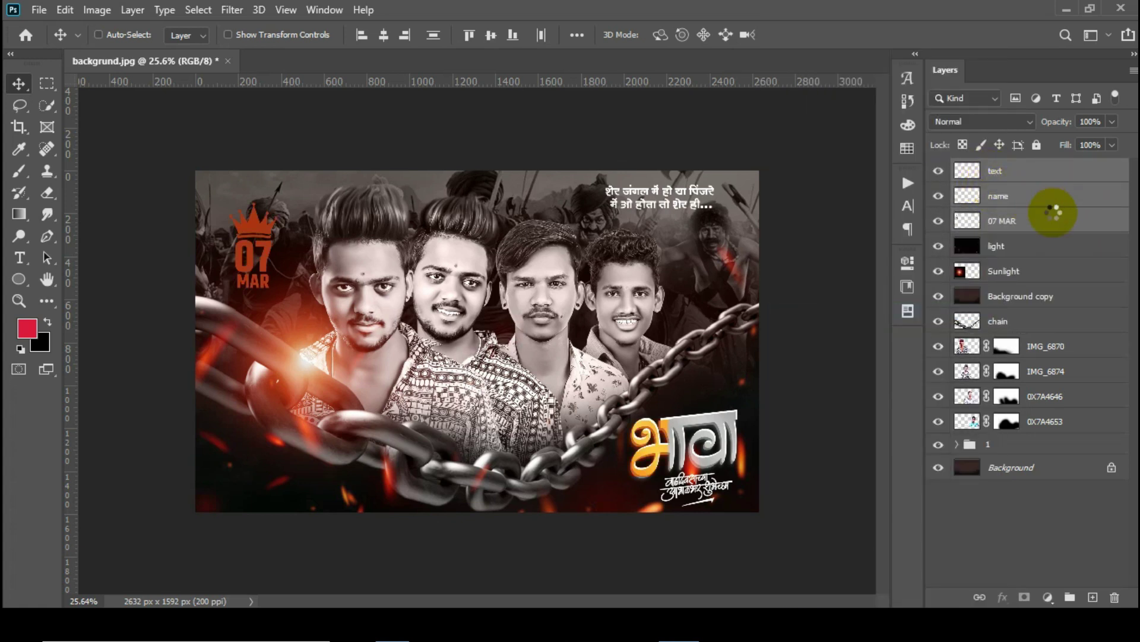
# Flatten the whole composite into a single Background layer
pyautogui.click(998, 221)
pyautogui.rightClick(1000, 219)
pyautogui.click(812, 524)
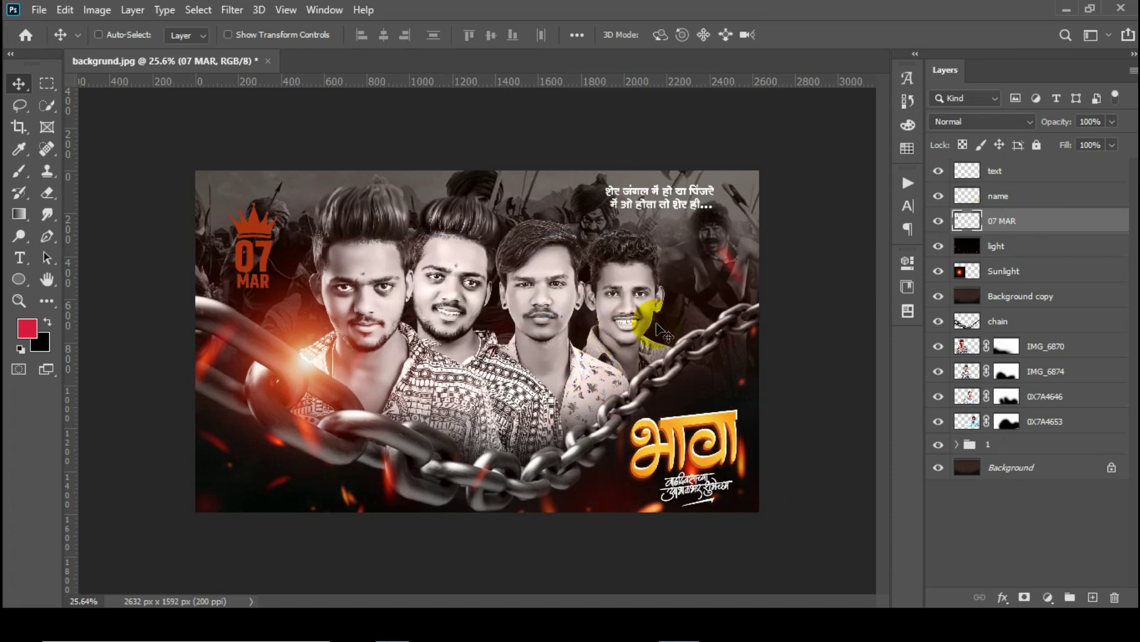
# Add a Curves adjustment layer with a gentle S-curve for more contrast and set its opacity to 86%
pyautogui.click(1047, 596)
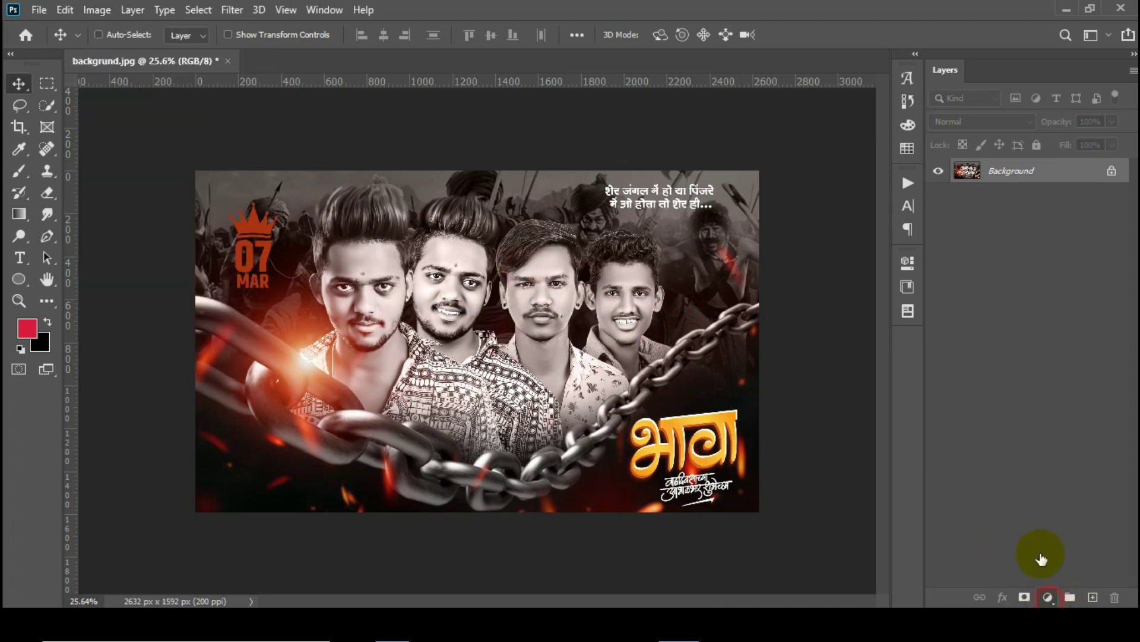
pyautogui.click(1031, 309)
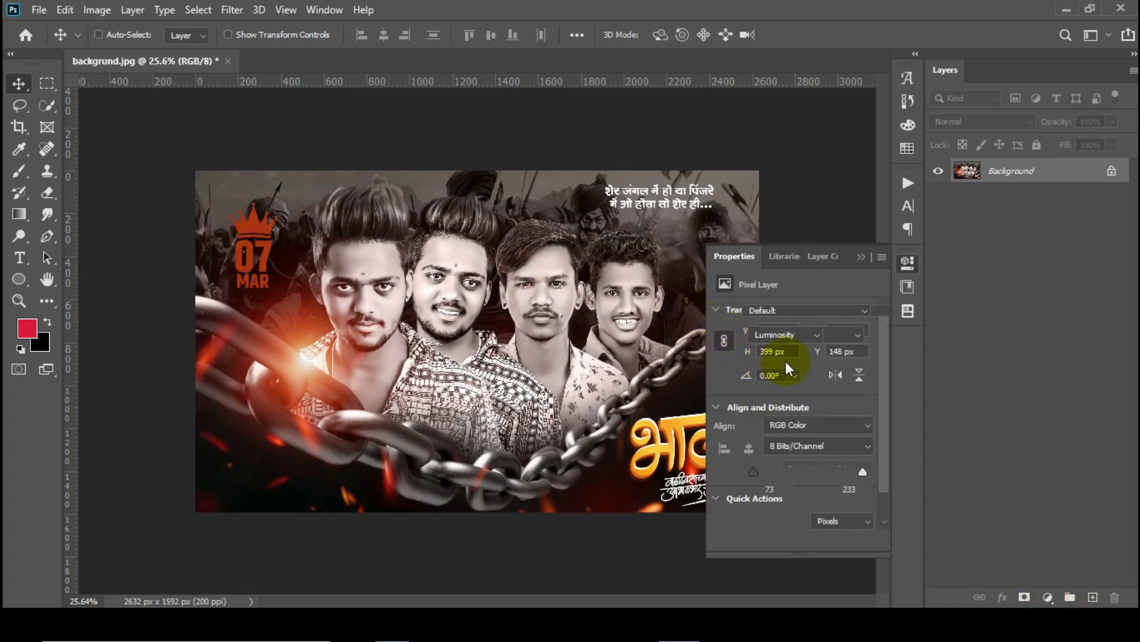
pyautogui.click(793, 423)
pyautogui.click(817, 393)
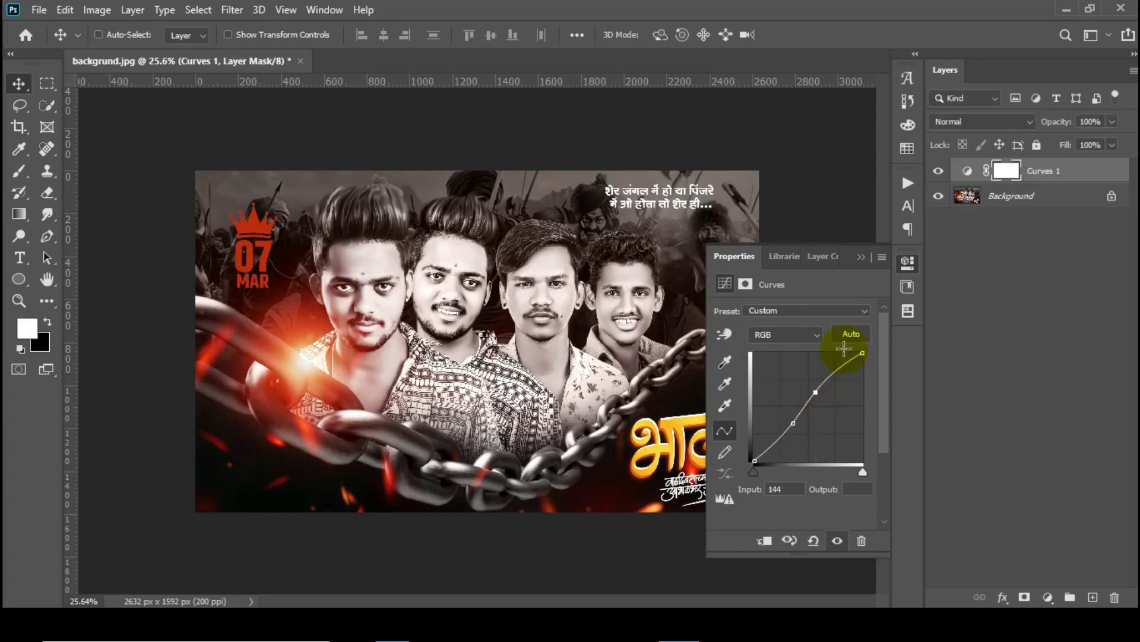
pyautogui.click(908, 263)
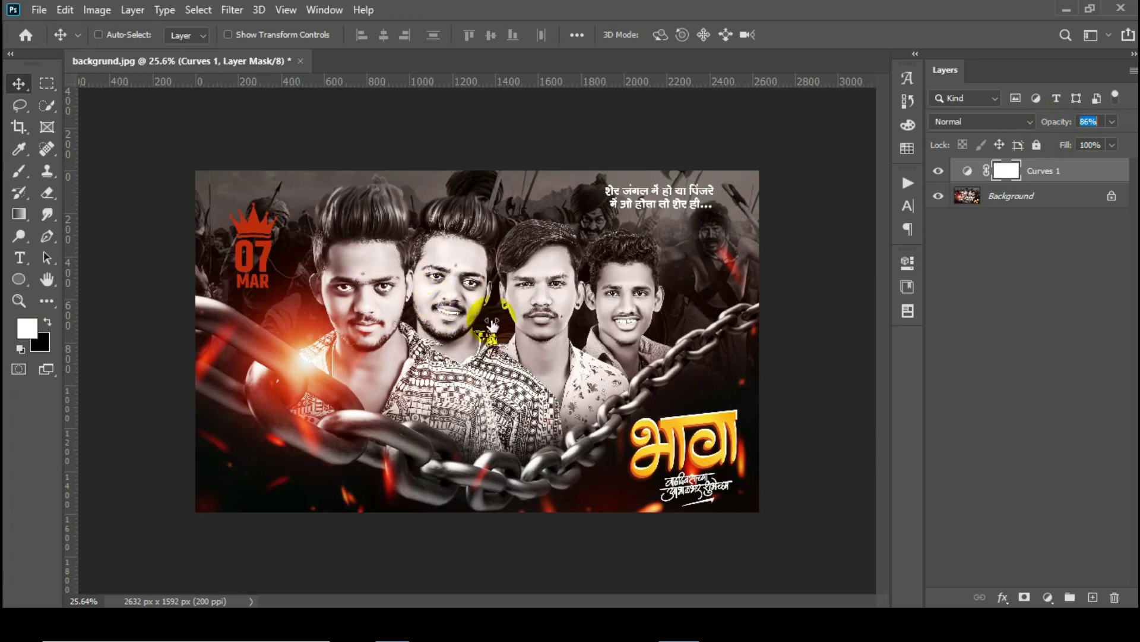
# Start saving the finished poster with Save As
pyautogui.click(39, 10)
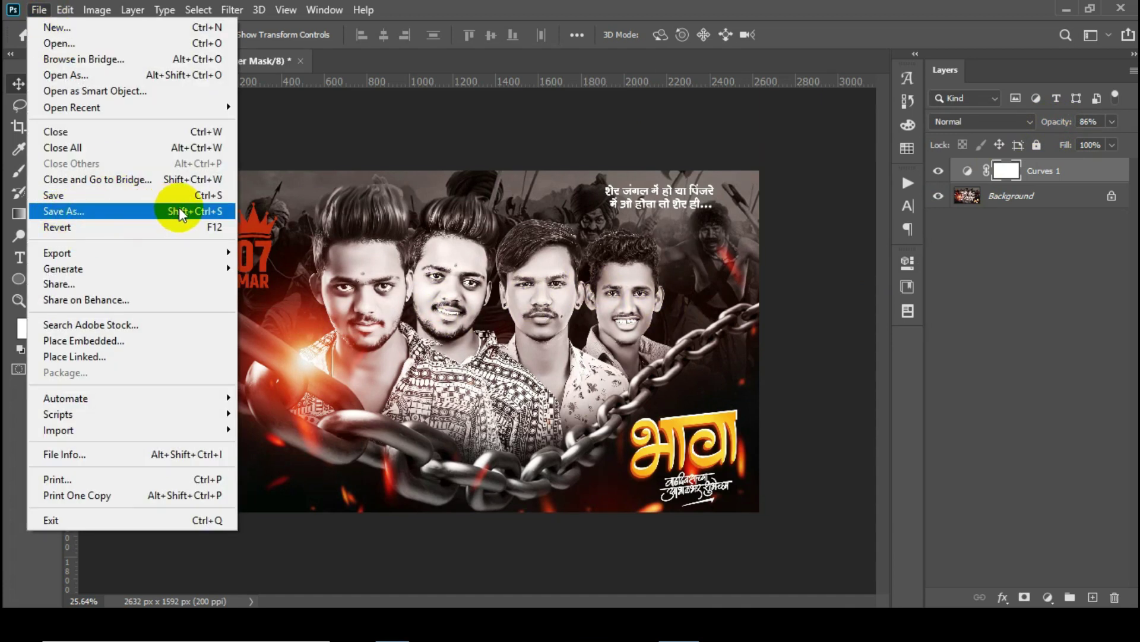